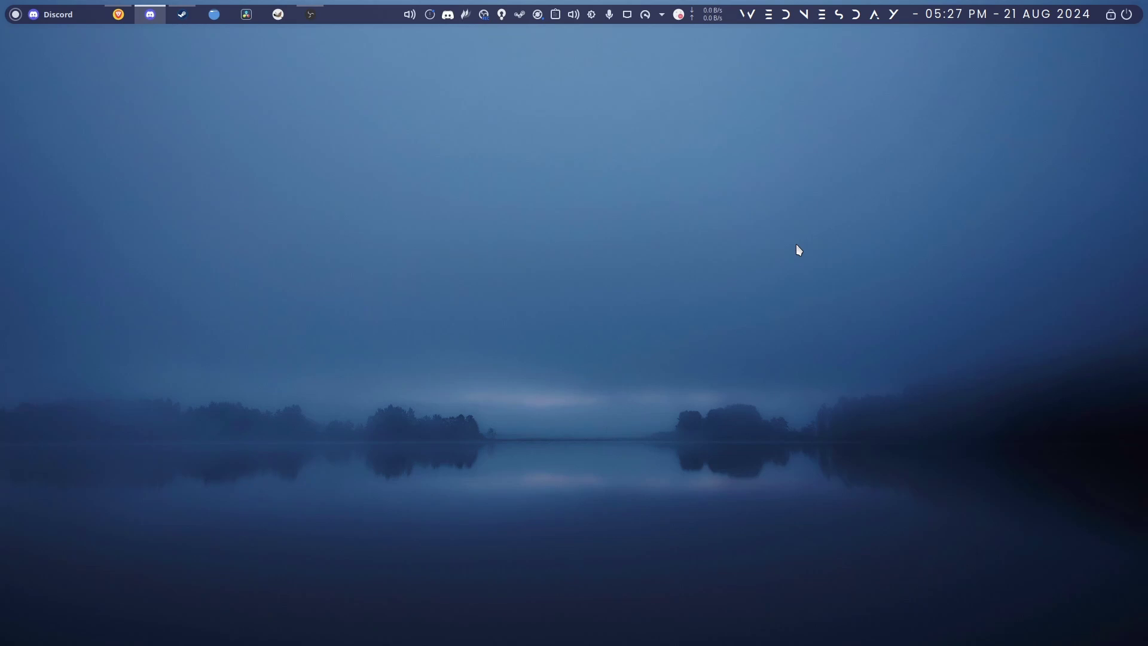
Switch to the Brave browser and look over the recommended and pinned games on the Roblox home page.
left_click(118, 14)
scroll(204, 525, "down", 3)
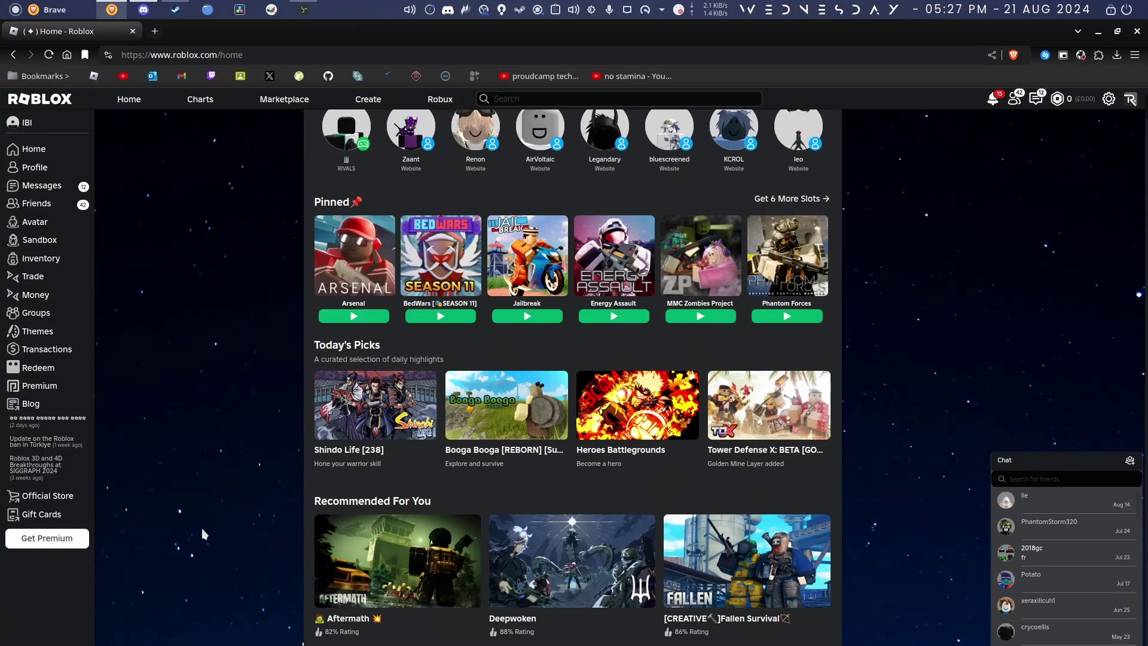
scroll(204, 533, "up", 3)
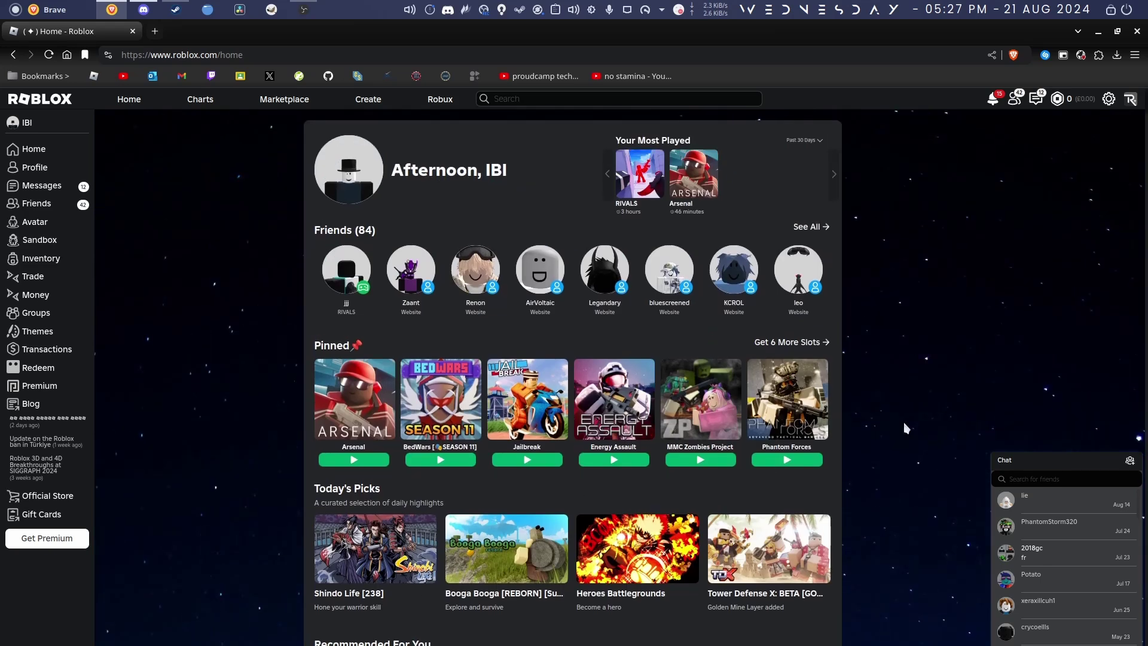
scroll(298, 510, "down", 6)
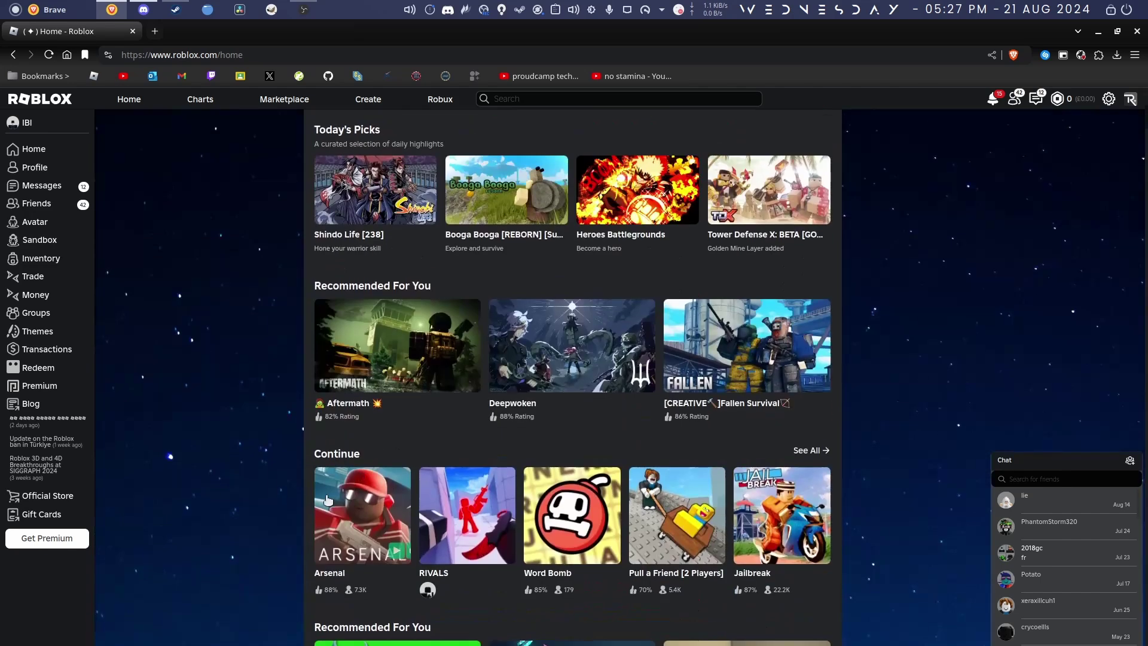
scroll(233, 508, "up", 5)
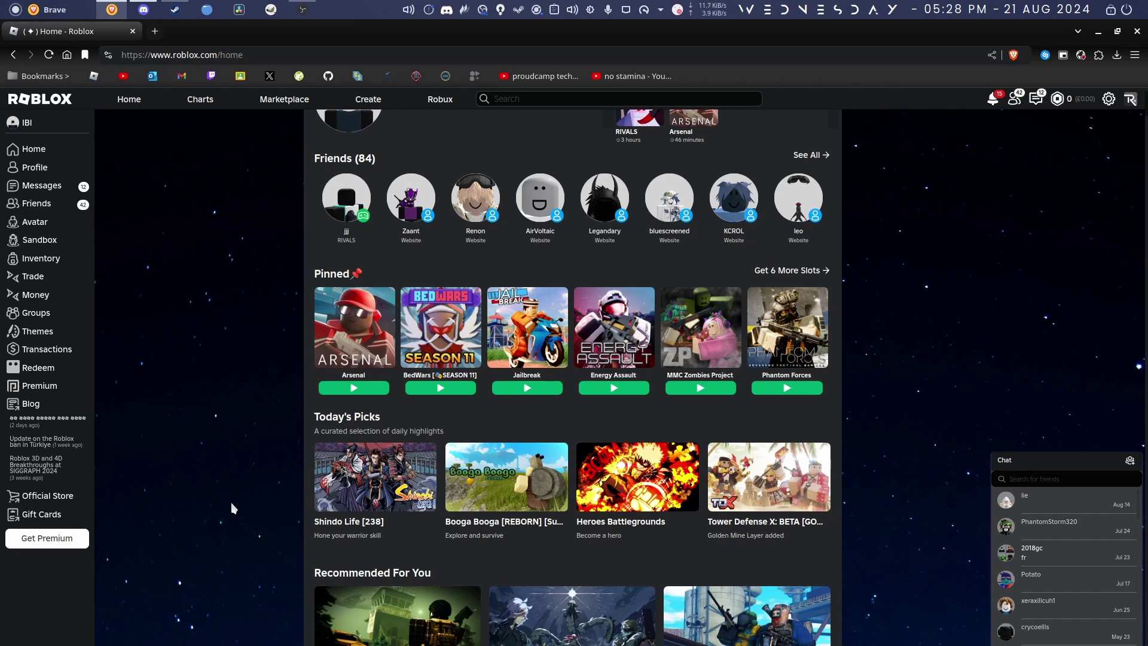
Open sober.vinegarhq.org in a new browser tab.
left_click(155, 31)
type("sober.vinegarhq.org")
left_click(293, 83)
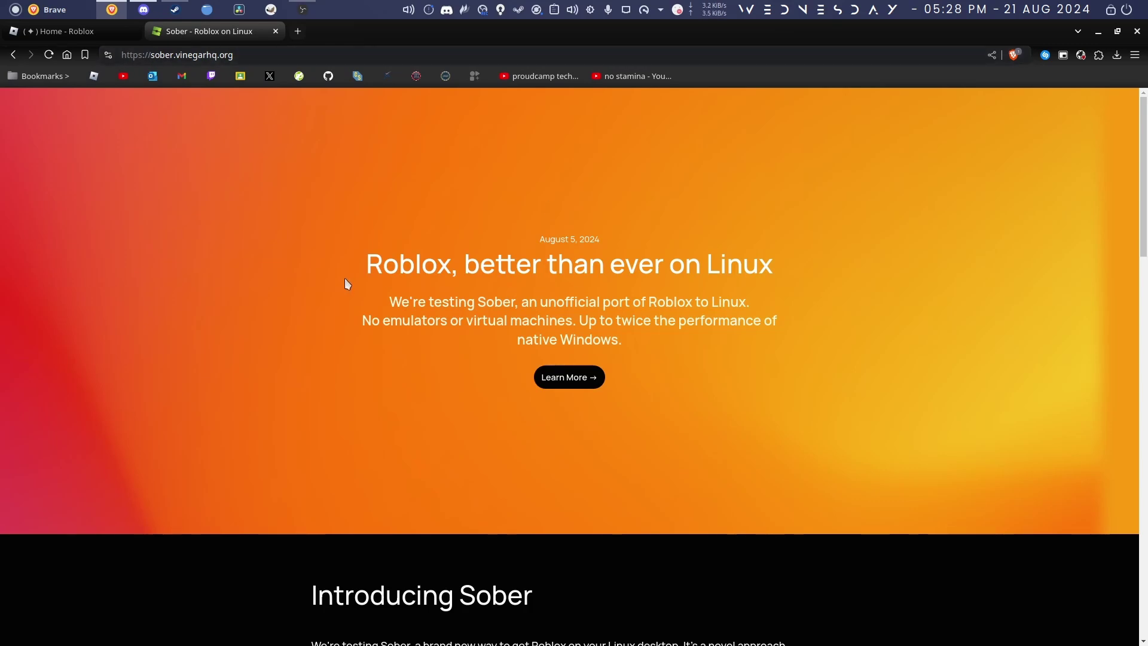
Read the Sober introduction about emulators and performance, and find the page's Installing section.
left_click_drag(347, 289, 687, 322)
left_click(795, 308)
left_click_drag(361, 321, 575, 321)
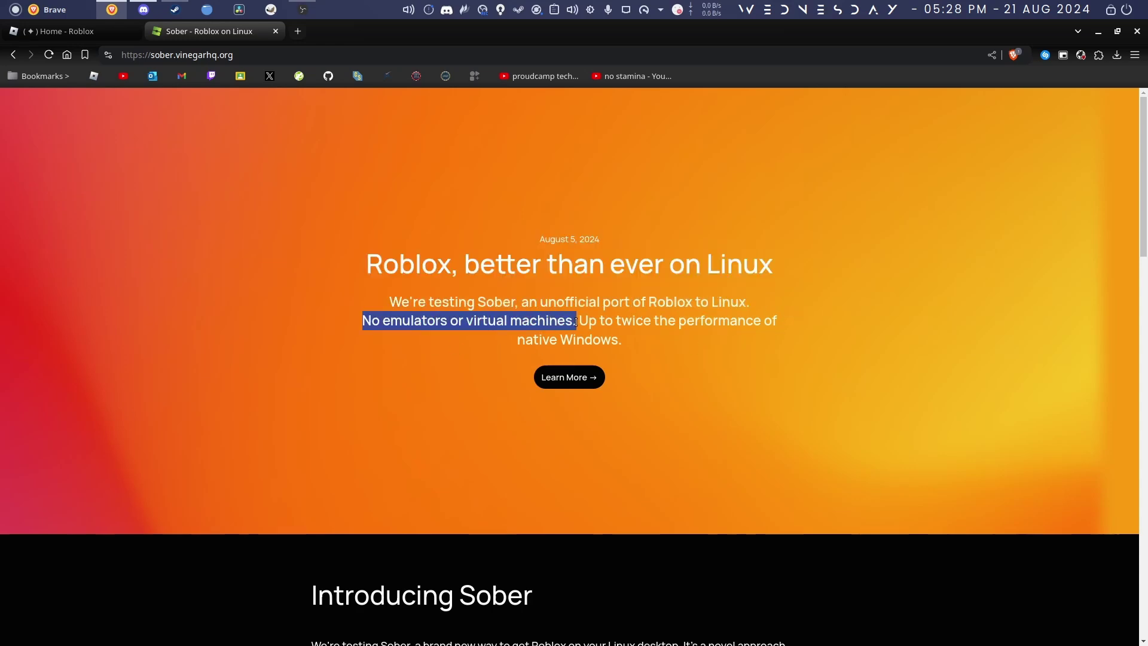
left_click(522, 322)
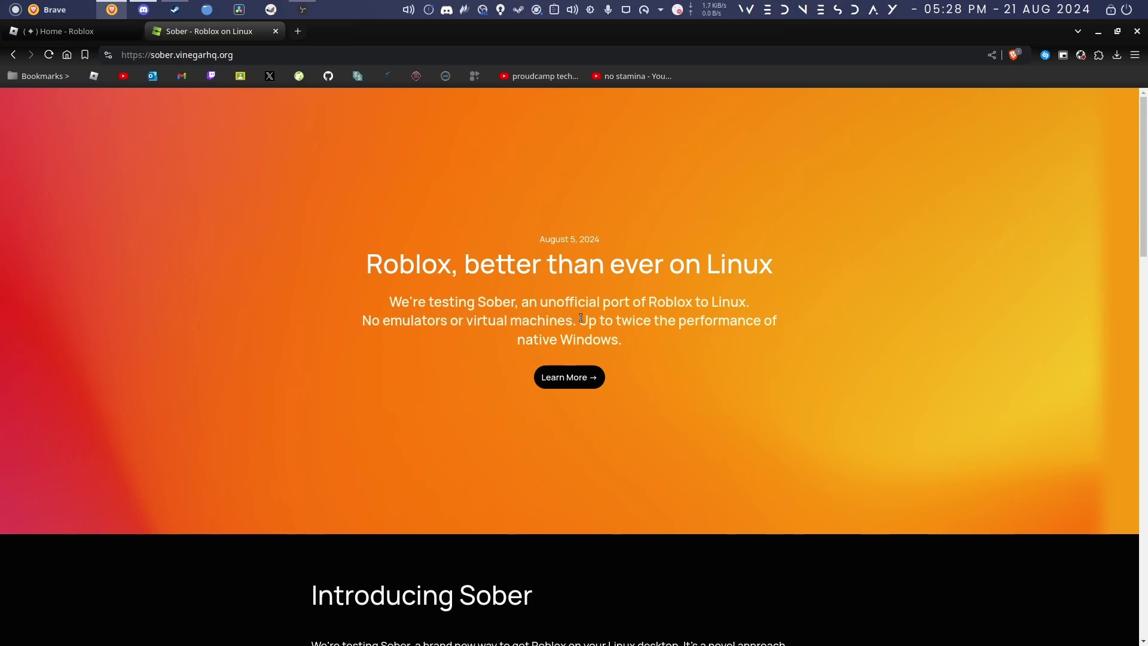
left_click_drag(579, 320, 704, 348)
left_click(606, 342)
left_click_drag(586, 322, 710, 339)
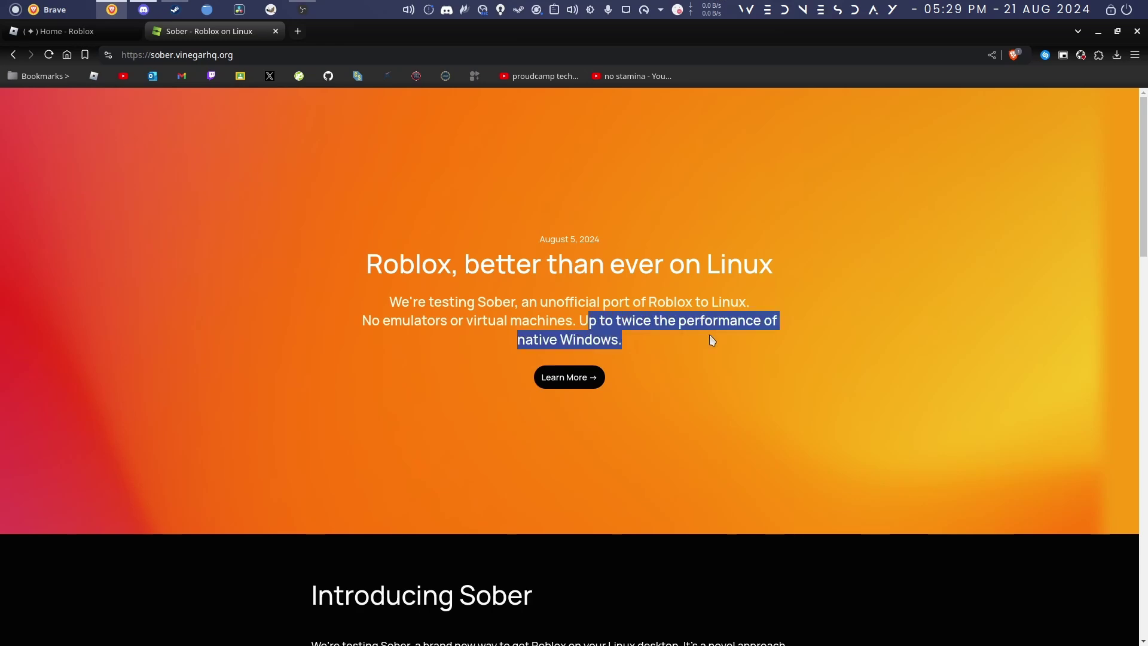
left_click(681, 364)
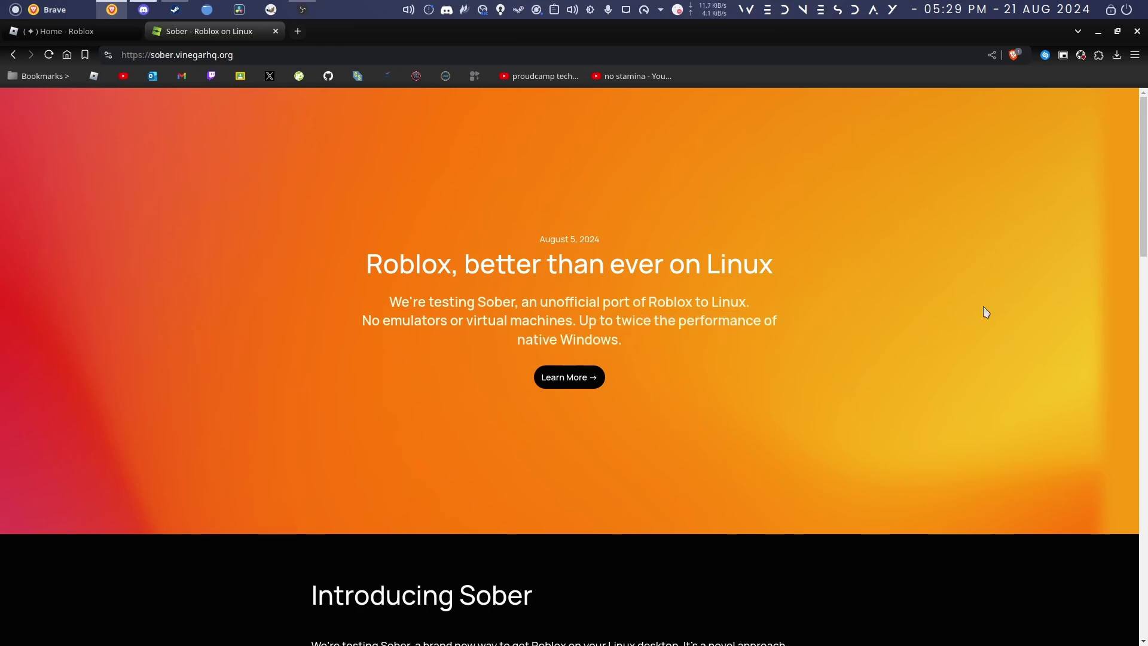
scroll(833, 403, "down", 10)
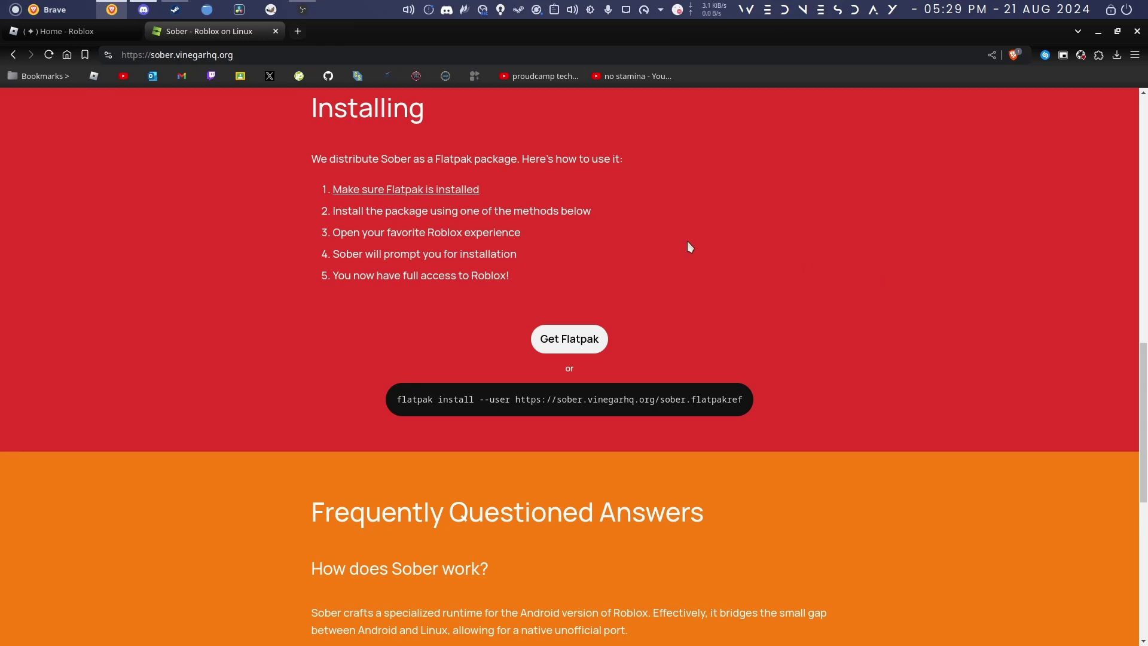
Open a terminal, try to install Flatpak with "sudo pacman -s flatpak", and enter the sudo password.
key("ctrl+alt+t")
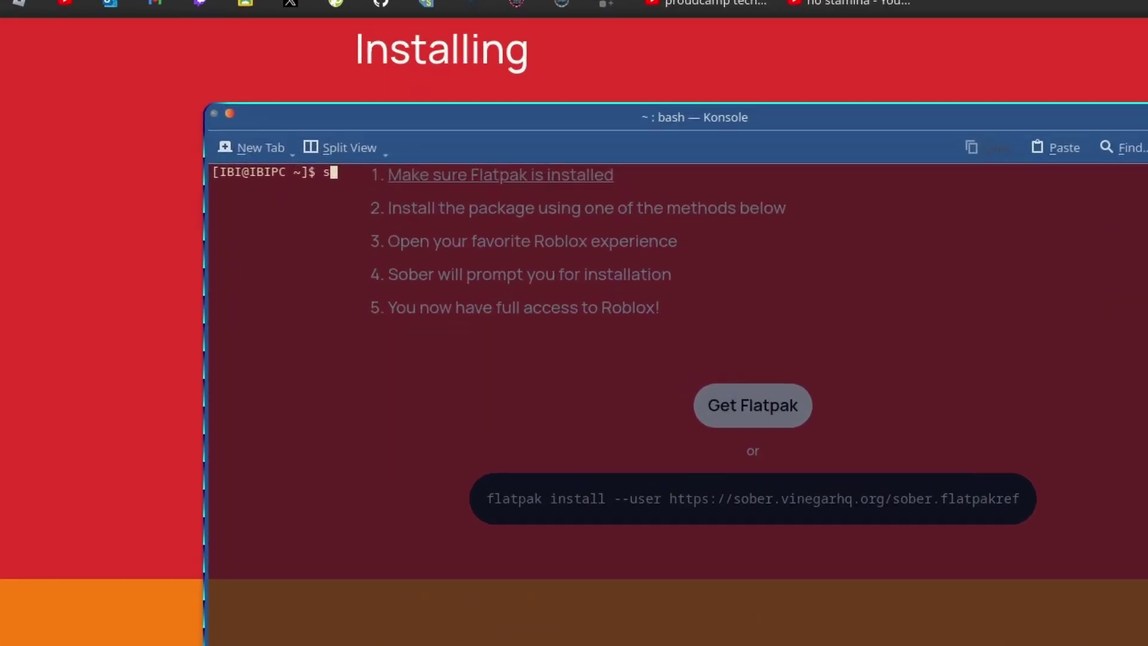
type("sudo")
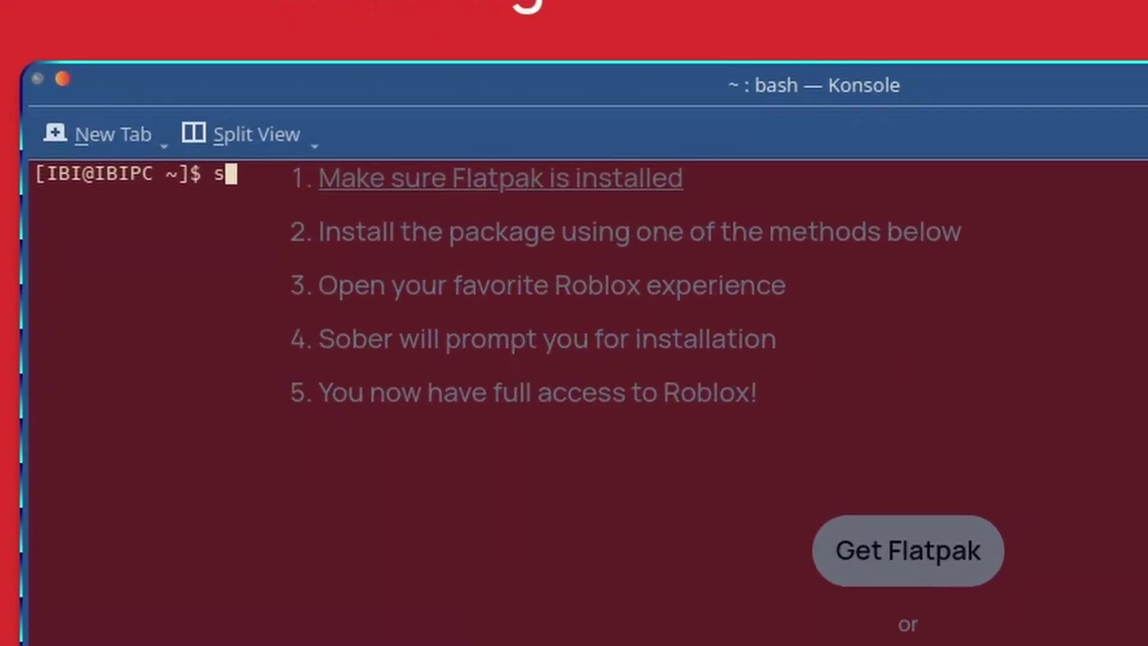
type(" pacman -S ")
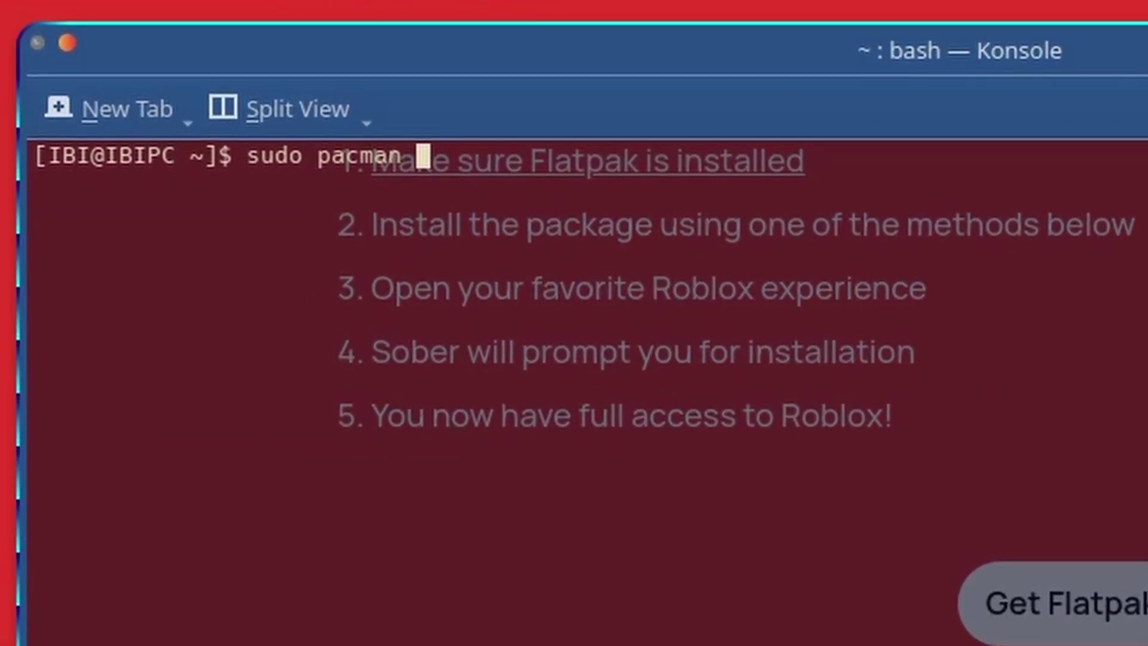
type("f")
key("BackSpace")
key("BackSpace")
key("BackSpace")
key("BackSpace")
type("-S flatpak")
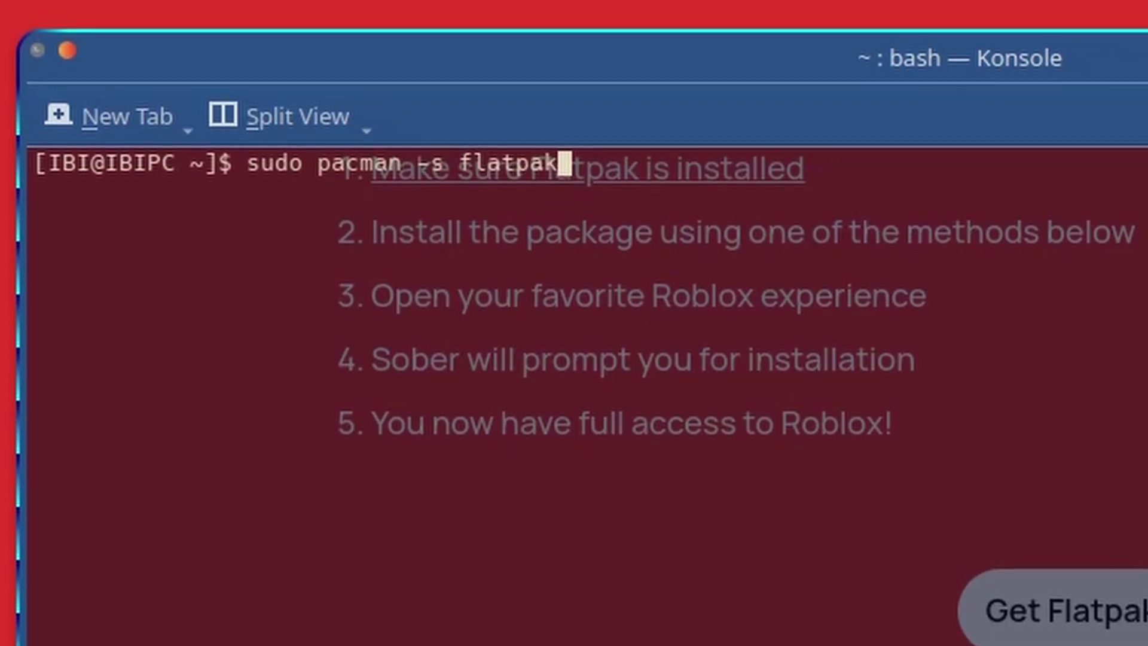
key("Return")
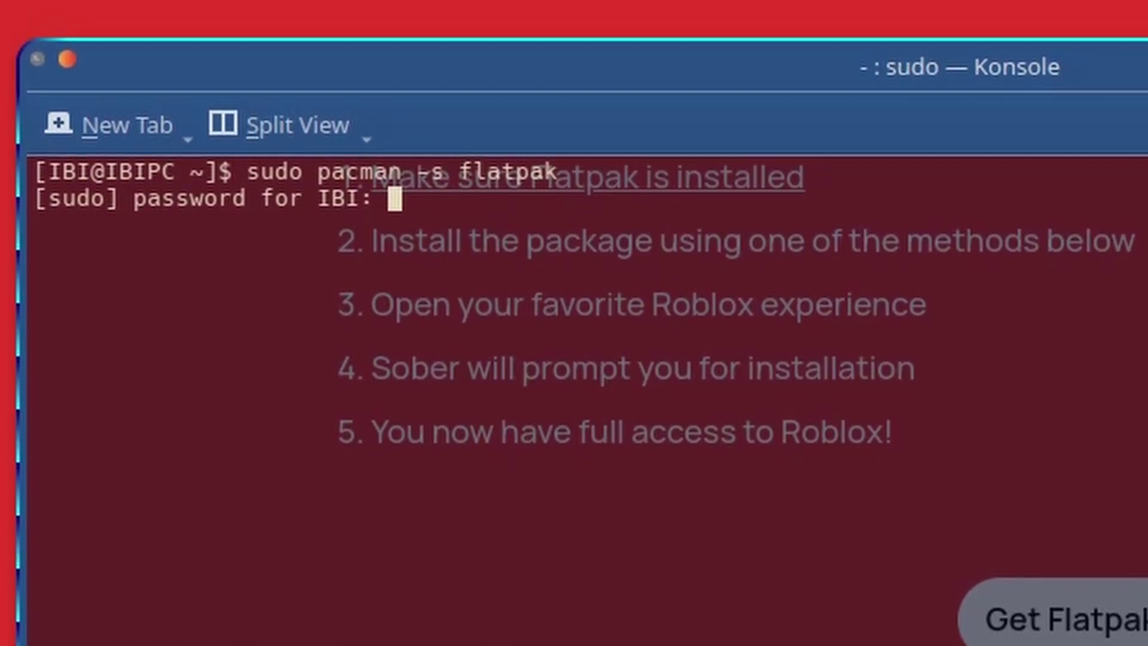
key("Return")
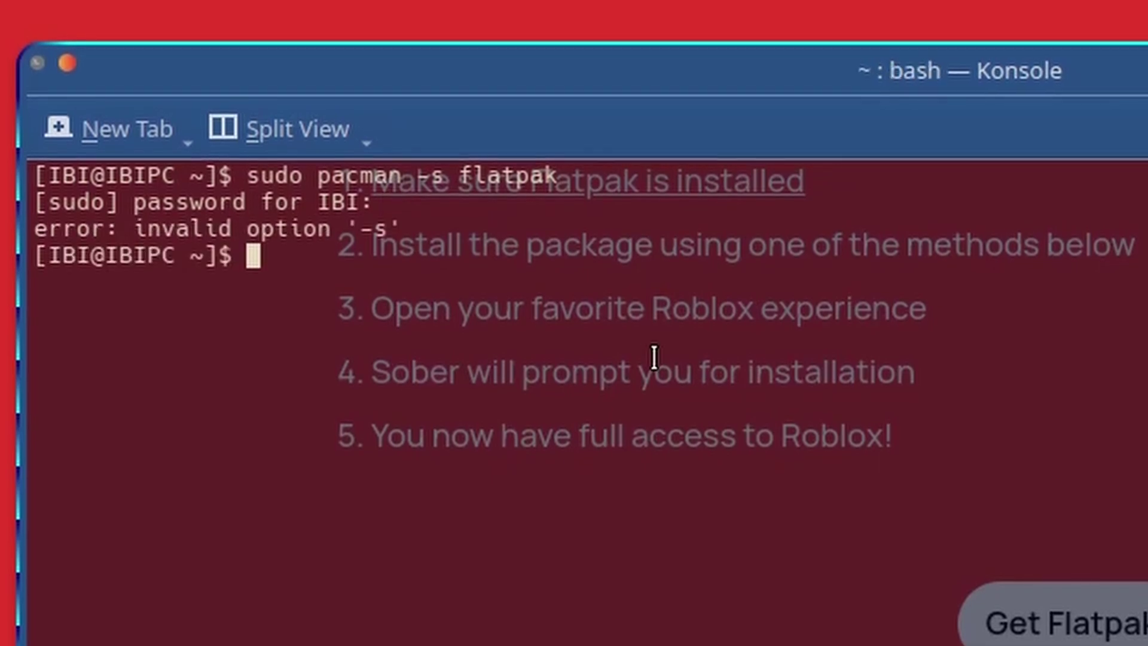
Correct the previous command's option to uppercase and run "sudo pacman -S flatpak".
key("Up")
key("Left")
key("Left")
key("Left")
key("Left")
key("Left")
key("Left")
key("Left")
key("Left")
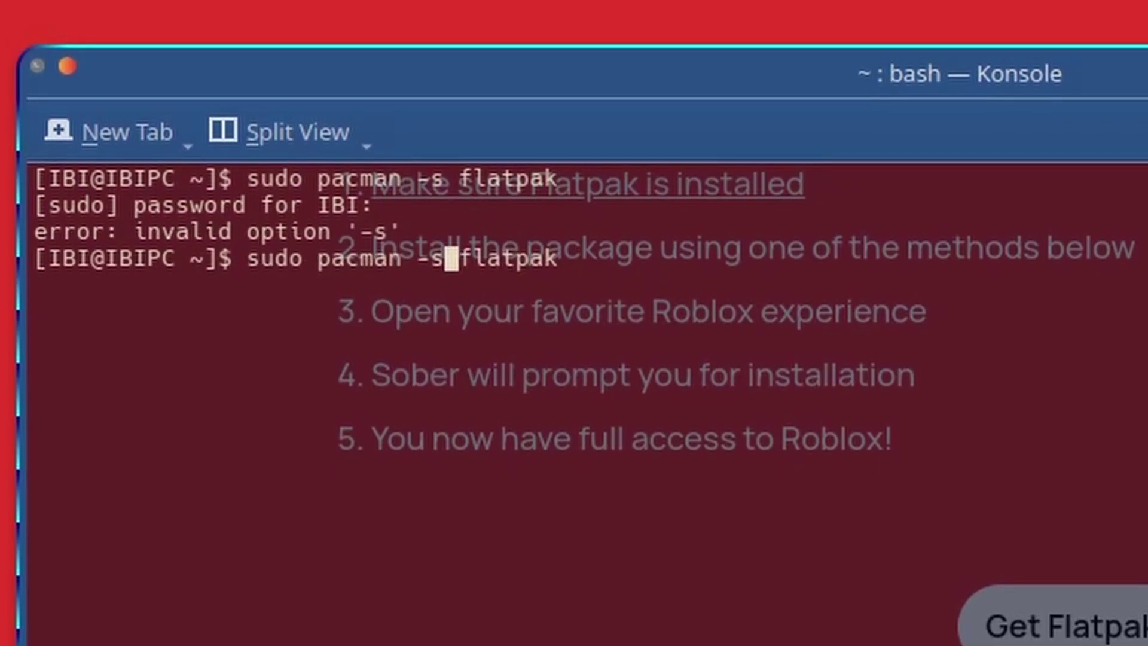
key("BackSpace")
type("S")
key("Return")
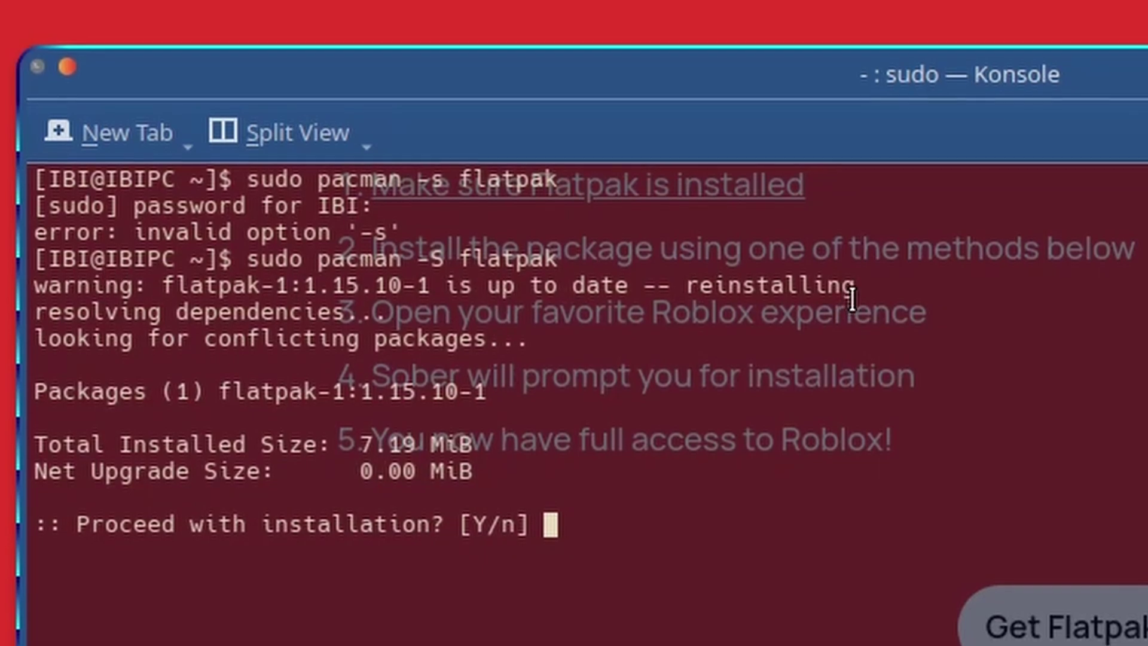
Decline the Flatpak installation with "n", then clear and close the terminal.
type("n")
key("Return")
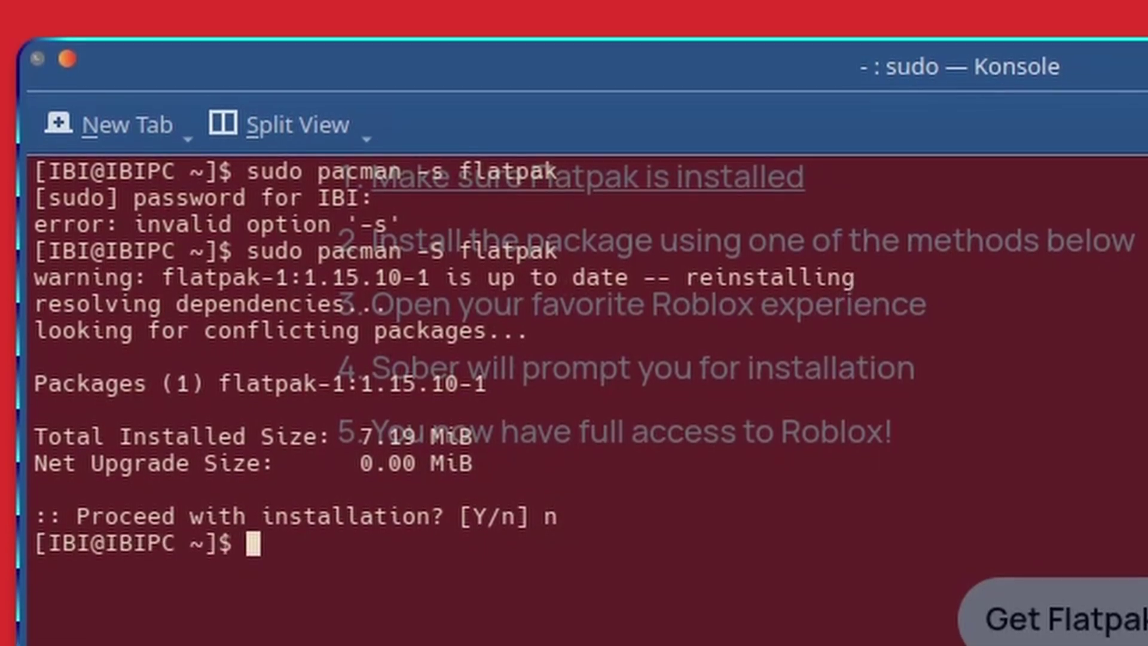
key("ctrl+l")
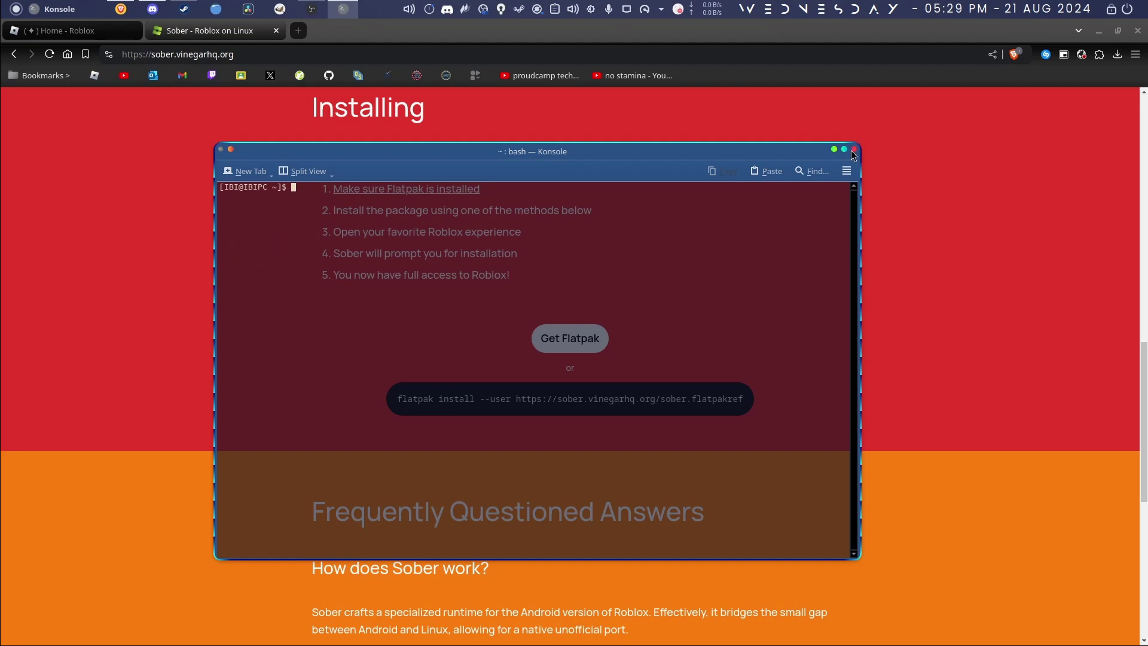
left_click(853, 150)
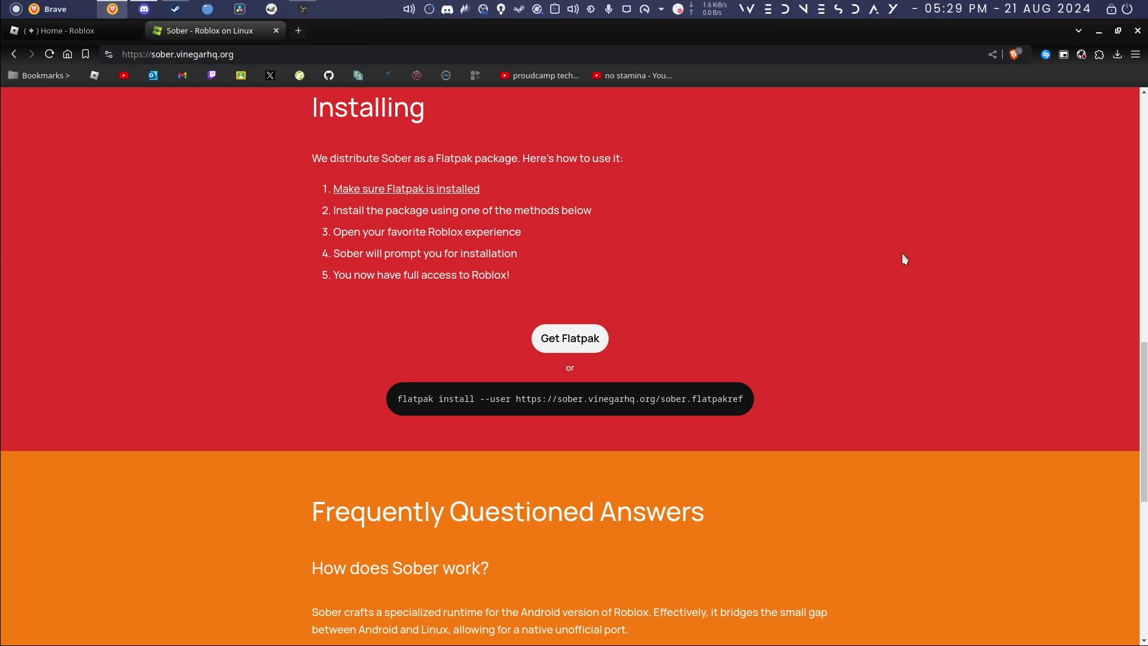
Open Flathub's distribution setup page, flathub.org/setup, in a new browser tab.
left_click(298, 31)
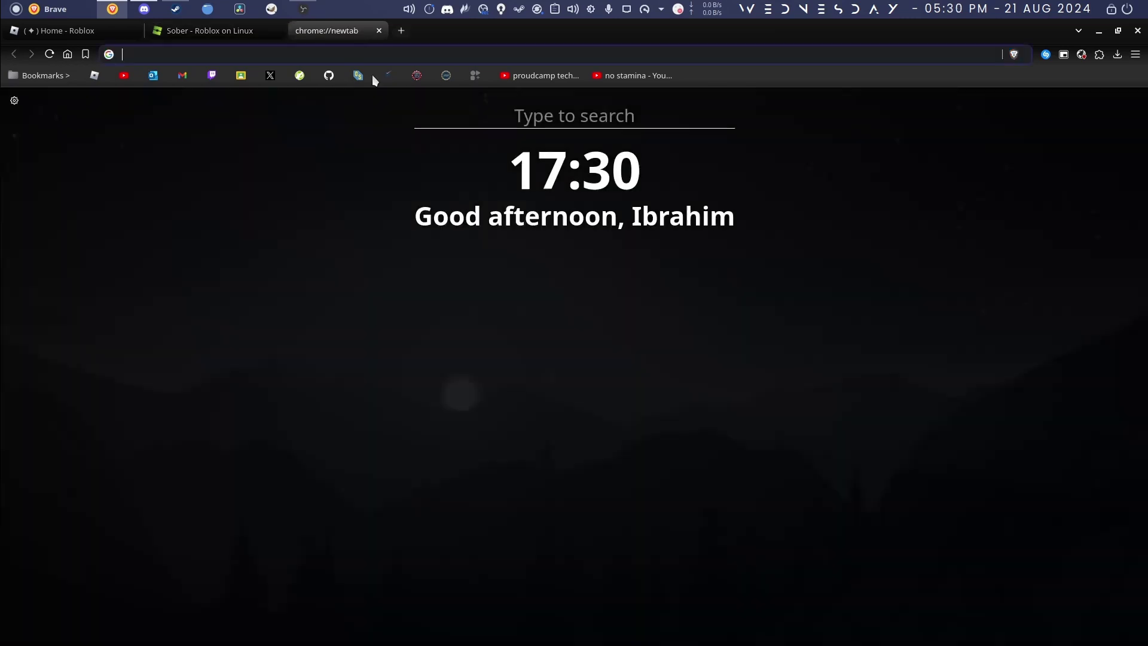
type("flathub.org")
key("Return")
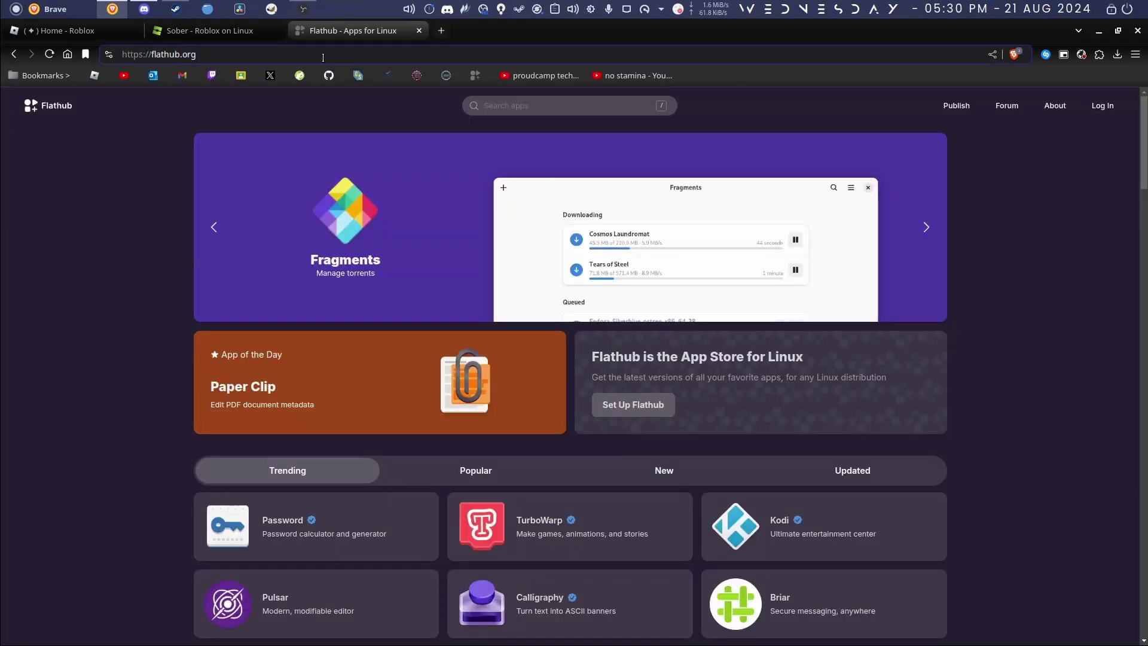
left_click(323, 58)
type("set")
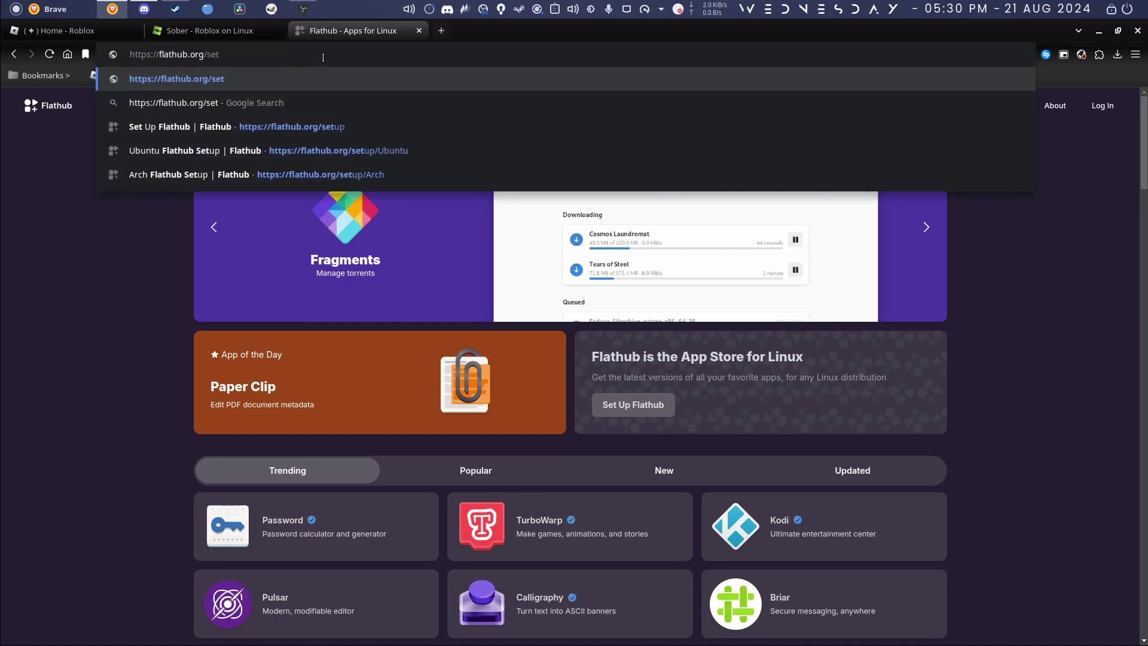
type("up")
key("Return")
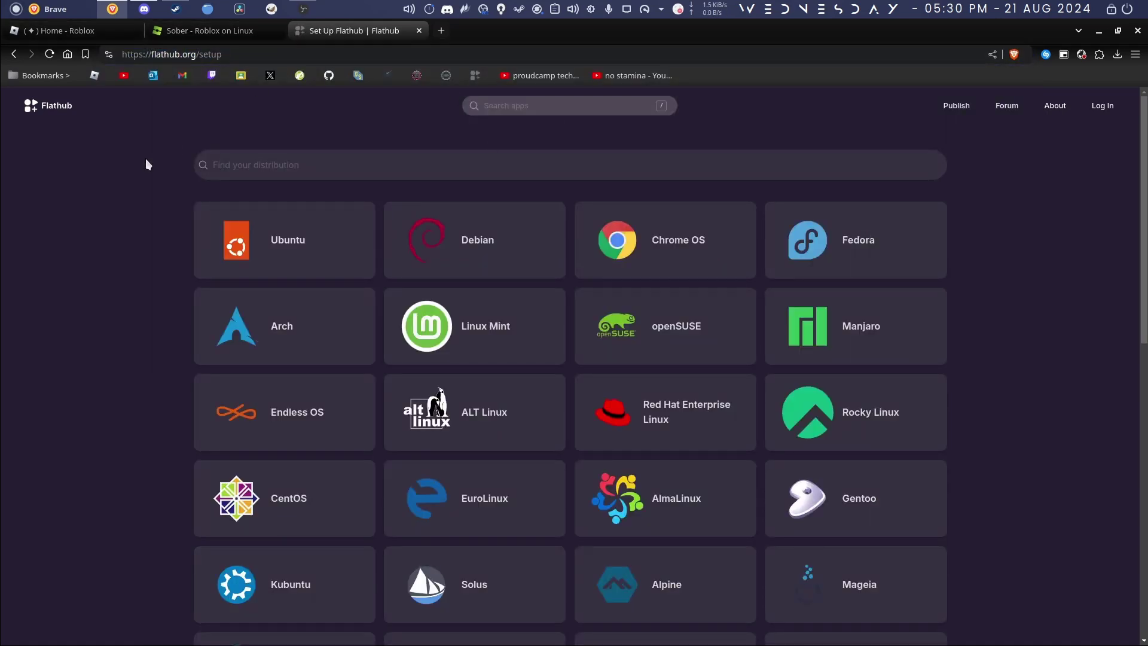
Examine Flathub's list of supported Linux distributions, then close its tab to return to the Sober page.
scroll(883, 339, "down", 10)
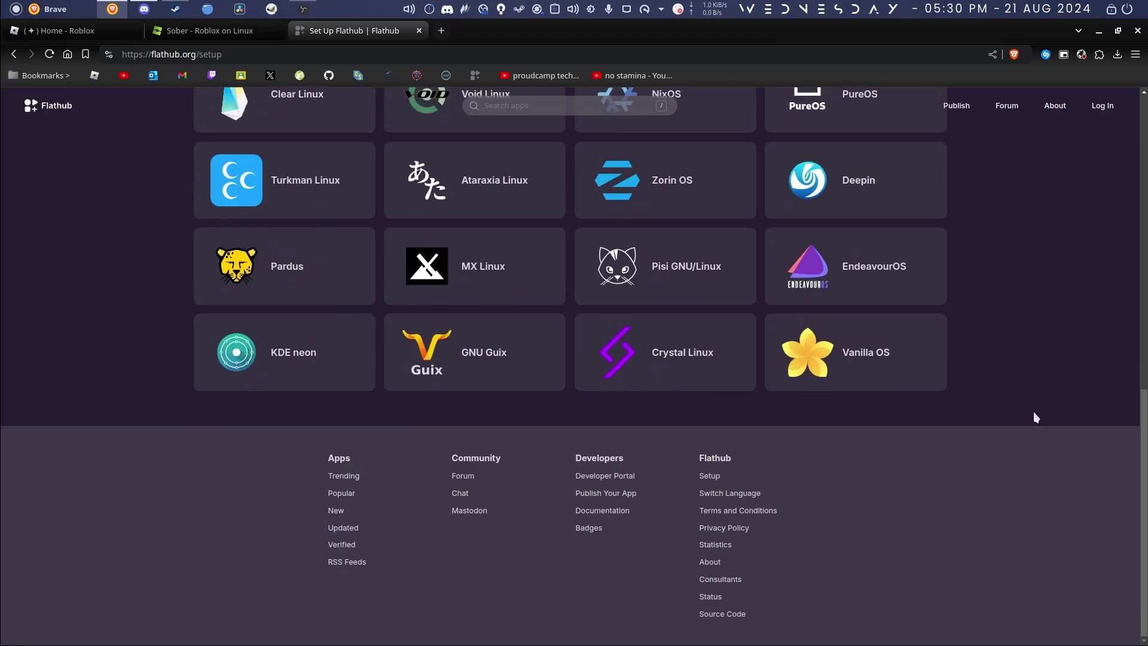
scroll(1032, 414, "up", 7)
scroll(1031, 414, "up", 4)
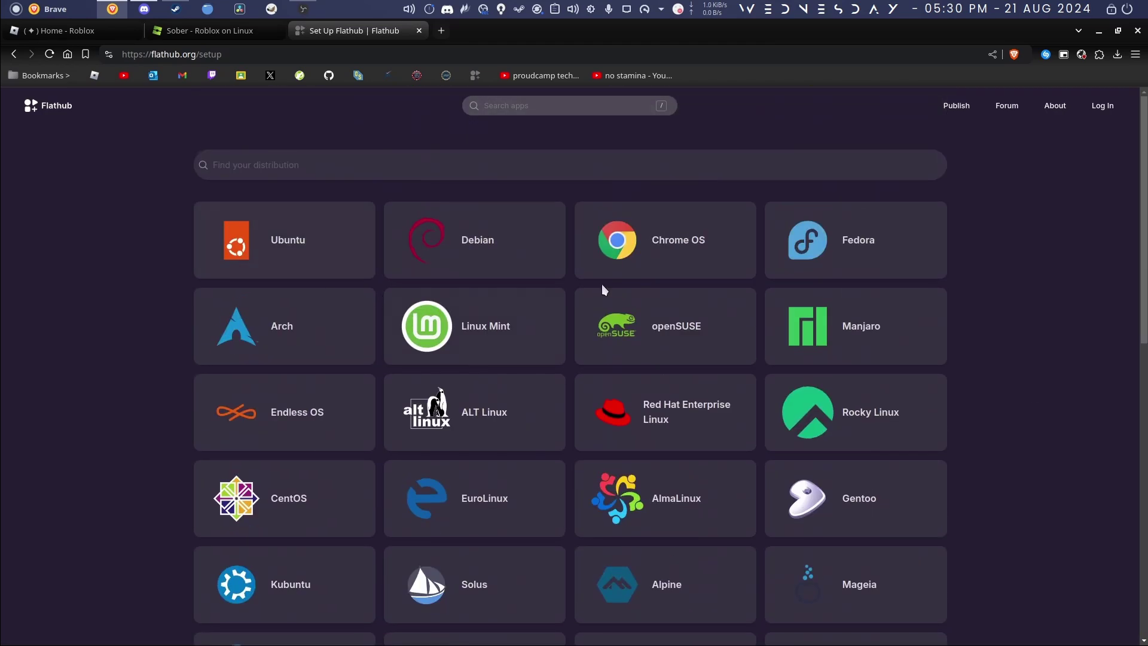
scroll(454, 299, "down", 10)
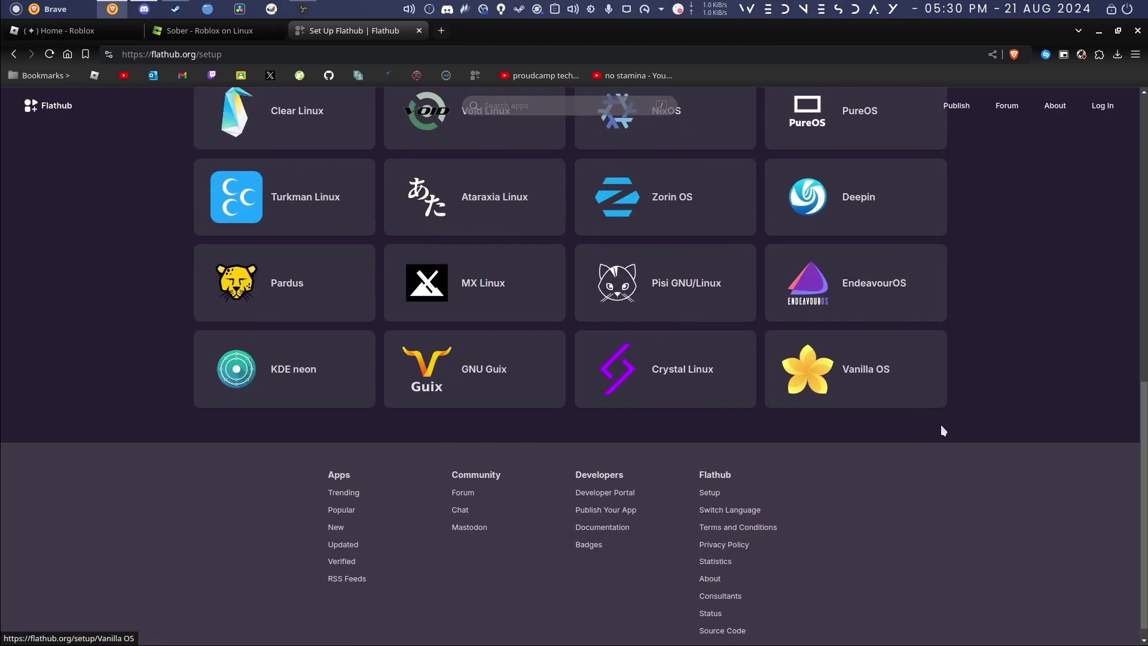
scroll(958, 439, "up", 5)
scroll(959, 446, "down", 5)
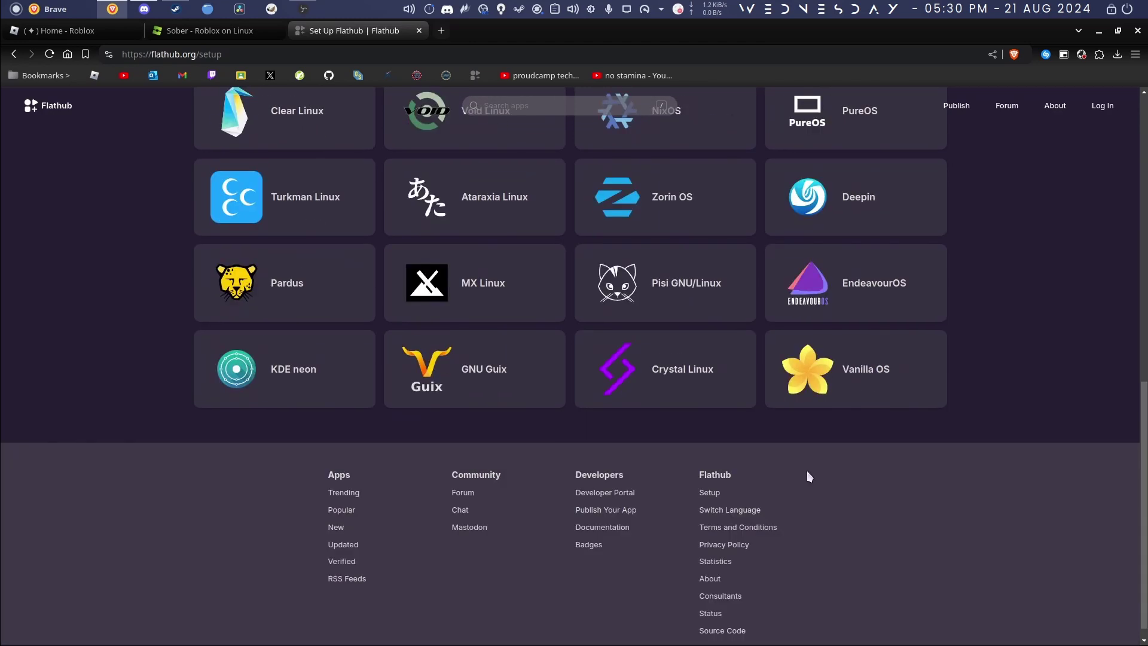
scroll(740, 449, "up", 4)
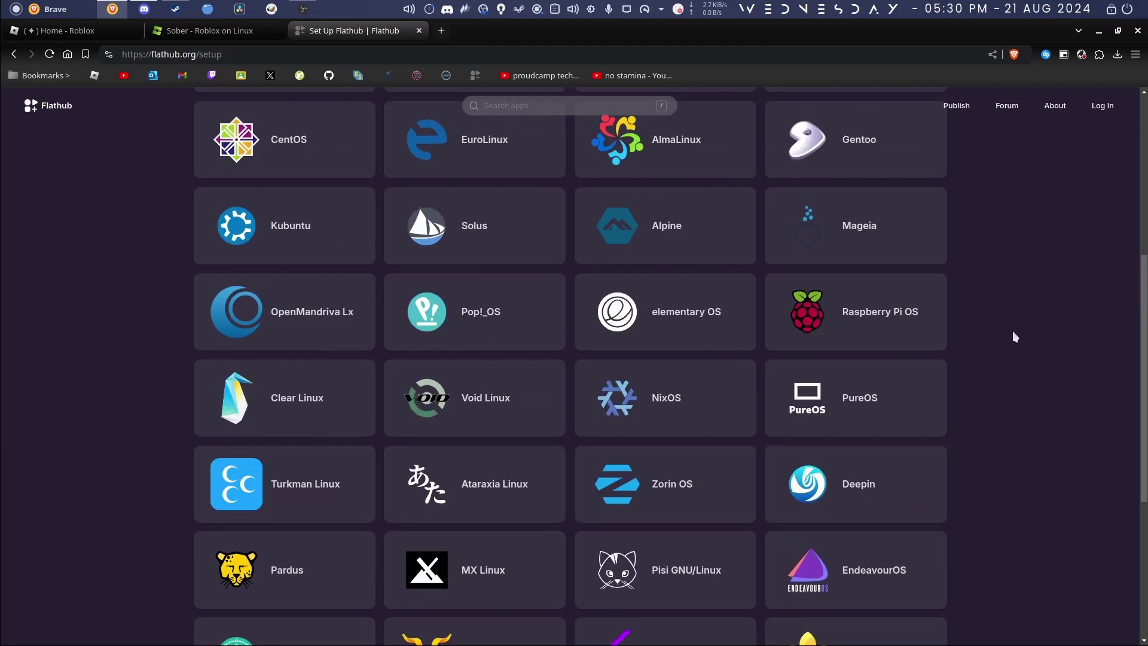
scroll(311, 313, "up", 3)
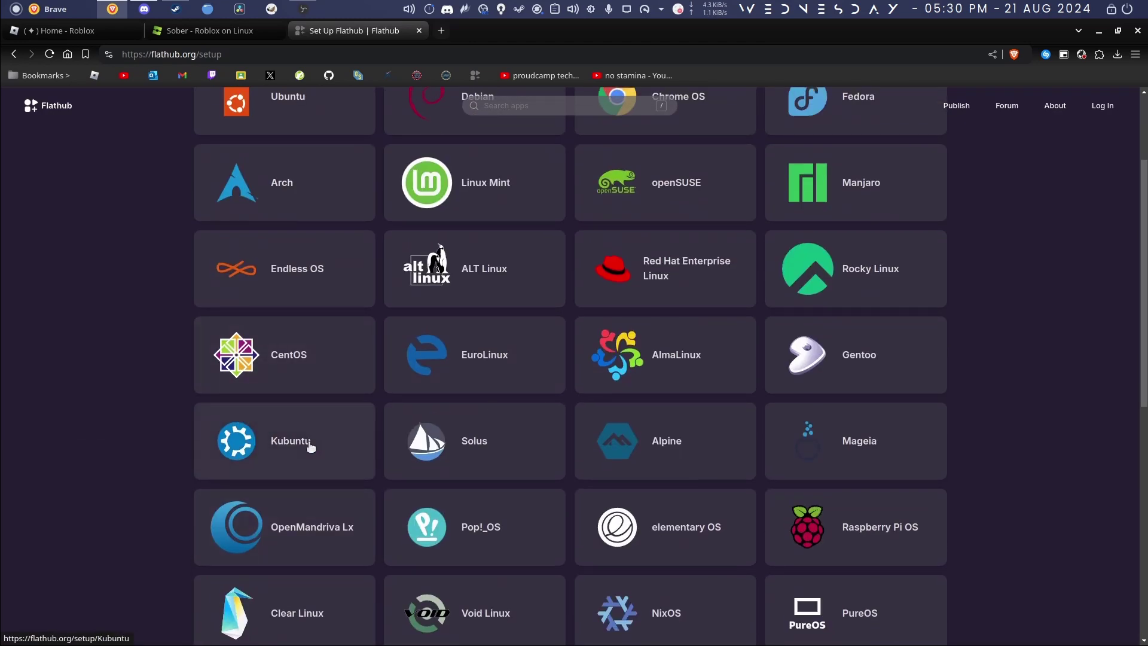
scroll(764, 388, "up", 2)
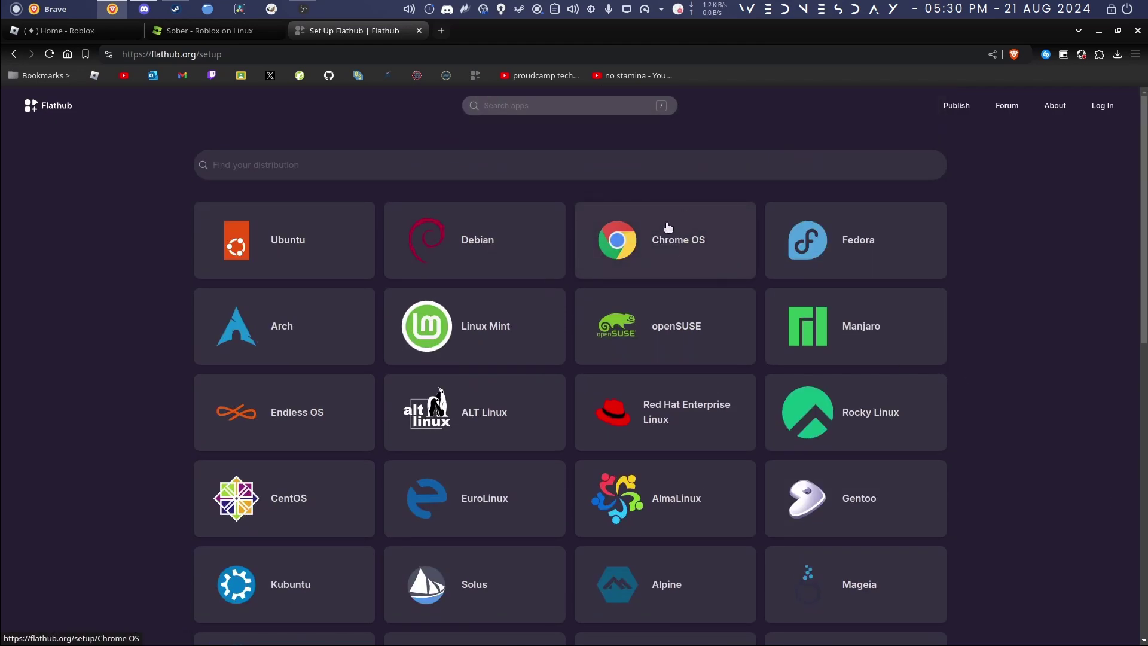
scroll(668, 227, "down", 3)
scroll(551, 263, "up", 3)
scroll(935, 403, "down", 9)
scroll(471, 366, "up", 10)
left_click(418, 31)
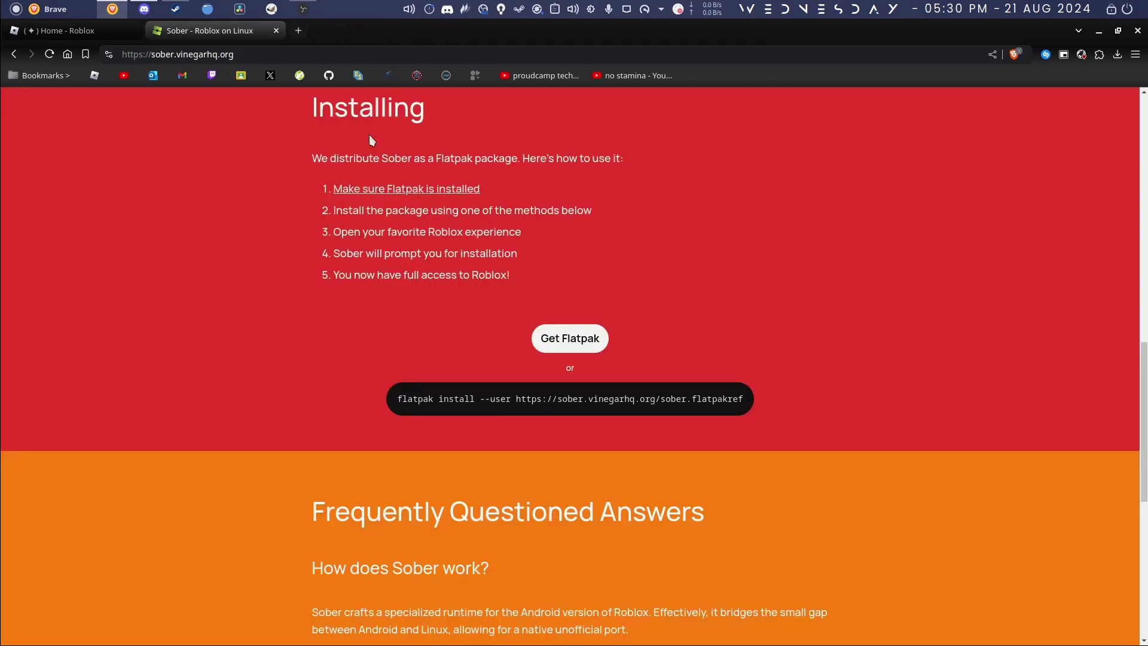
left_click_drag(396, 399, 747, 407)
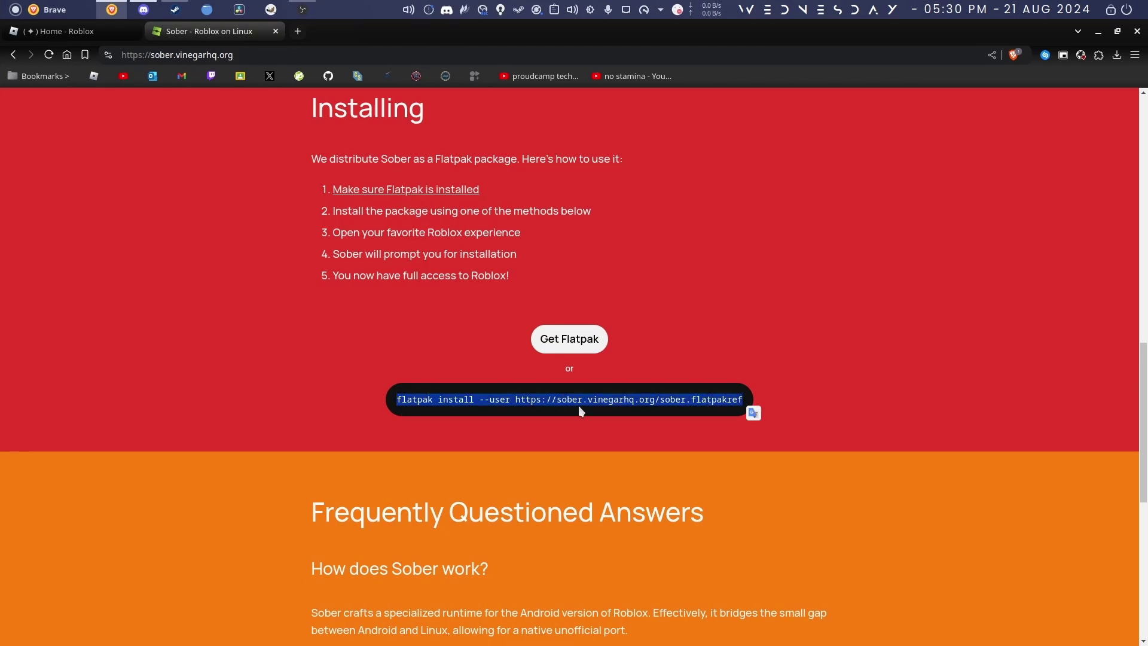
right_click(647, 412)
left_click(656, 413)
left_click(487, 434)
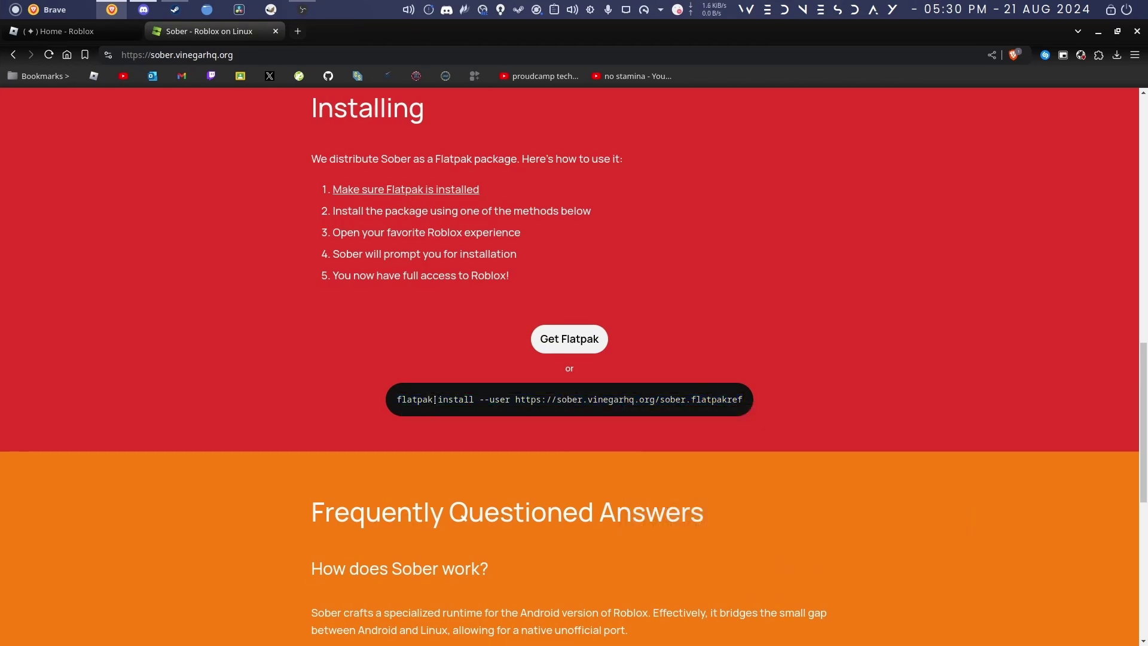
Examine the parts of Sober's install command: "flatpak install", the "--user" option and the sober.flatpakref URL.
left_click_drag(434, 400, 395, 405)
left_click(476, 396)
left_click_drag(401, 396, 508, 399)
left_click(481, 411)
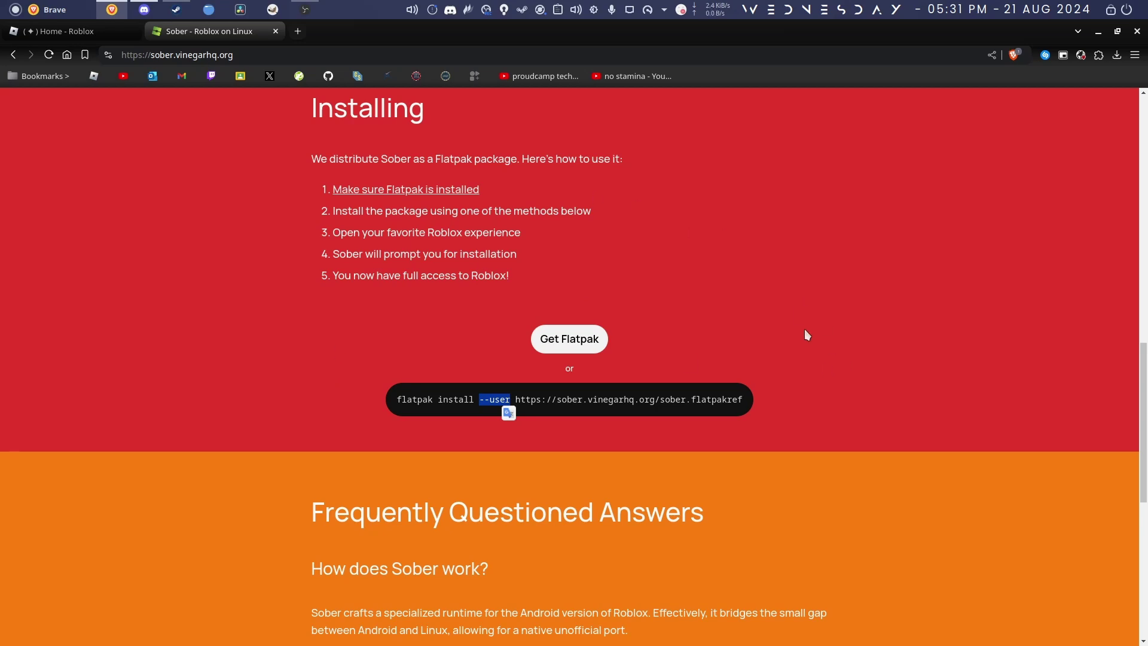
left_click(485, 399)
left_click_drag(482, 399, 510, 400)
left_click(526, 401)
left_click_drag(517, 399, 743, 398)
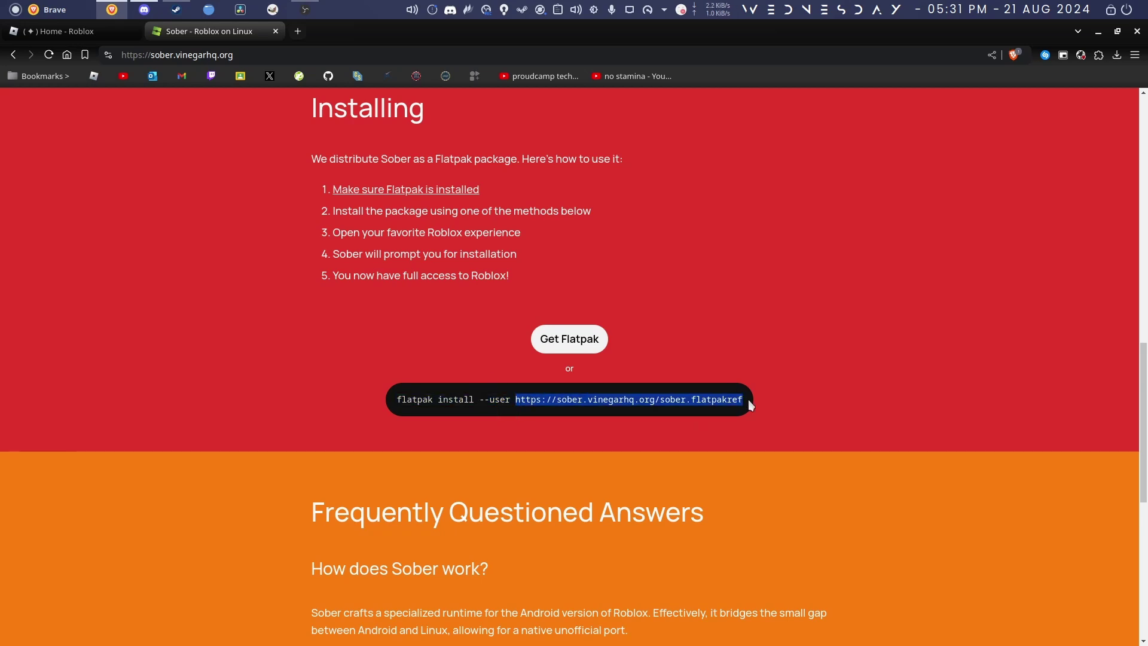
left_click(622, 414)
left_click_drag(397, 399, 688, 400)
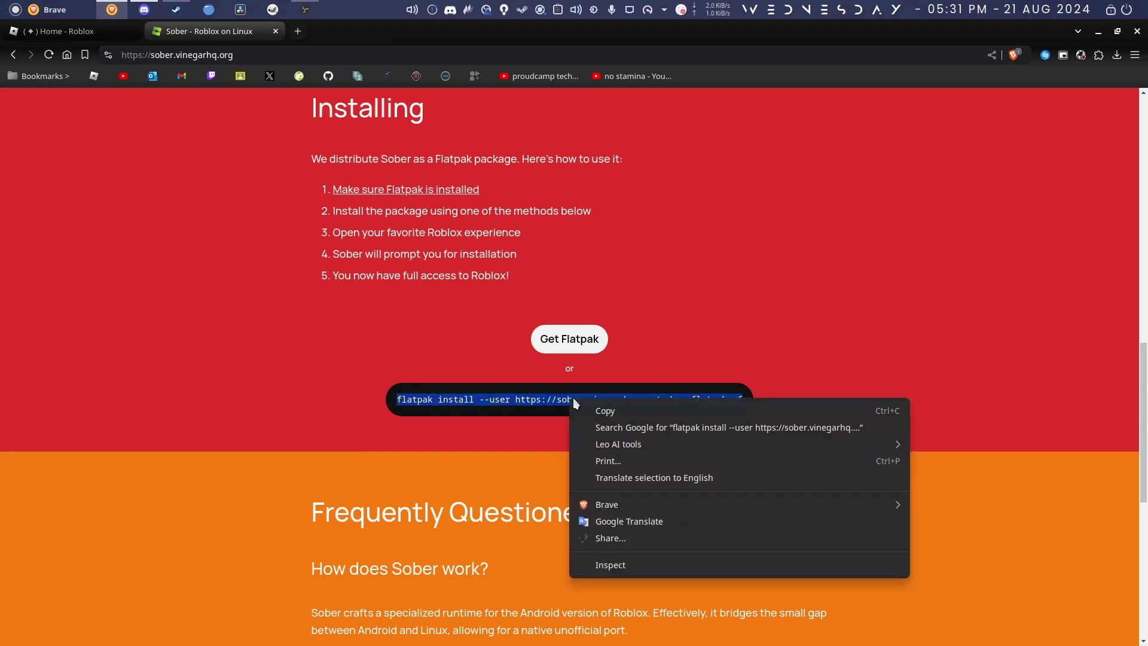
left_click(608, 410)
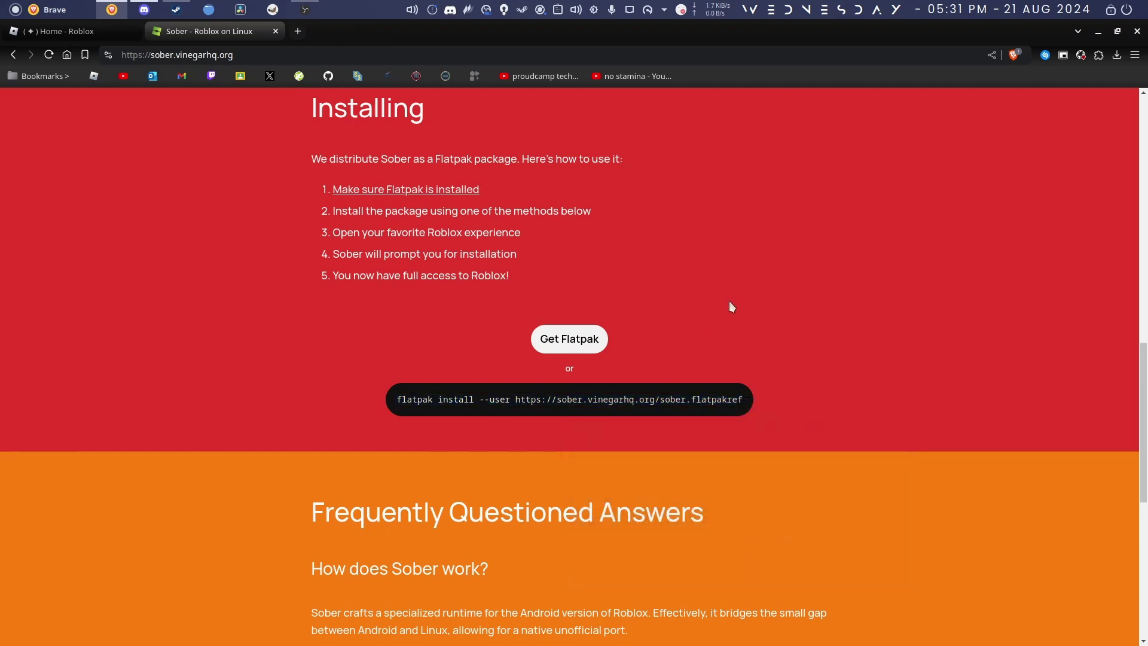
key("ctrl+alt+t")
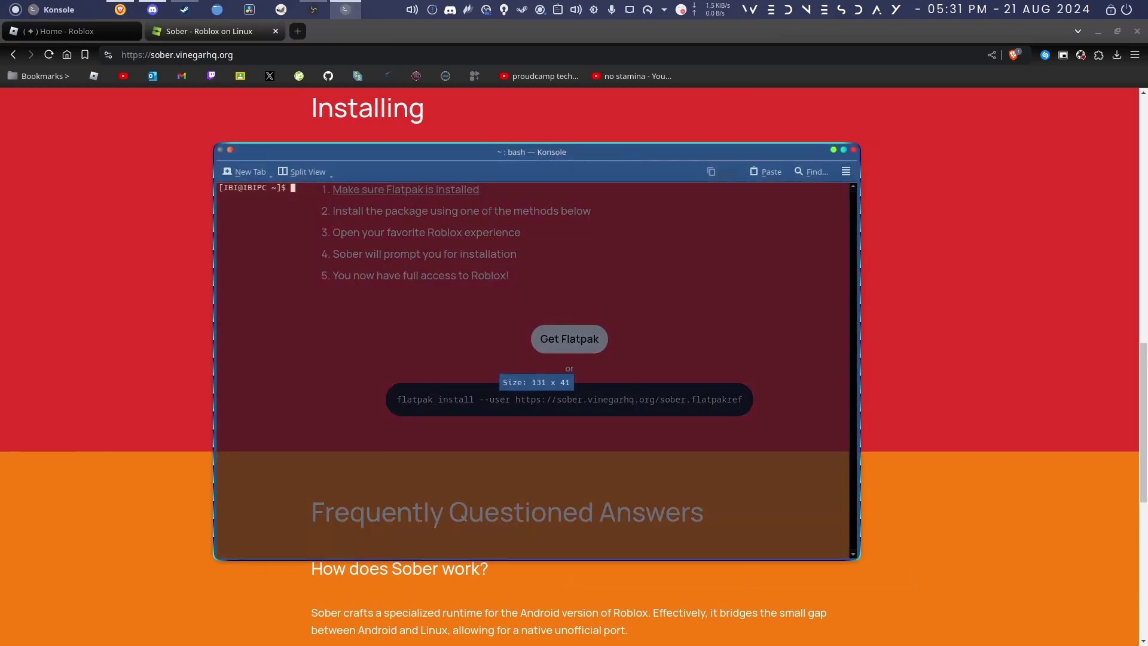
key("ctrl+shift+v")
key("Return")
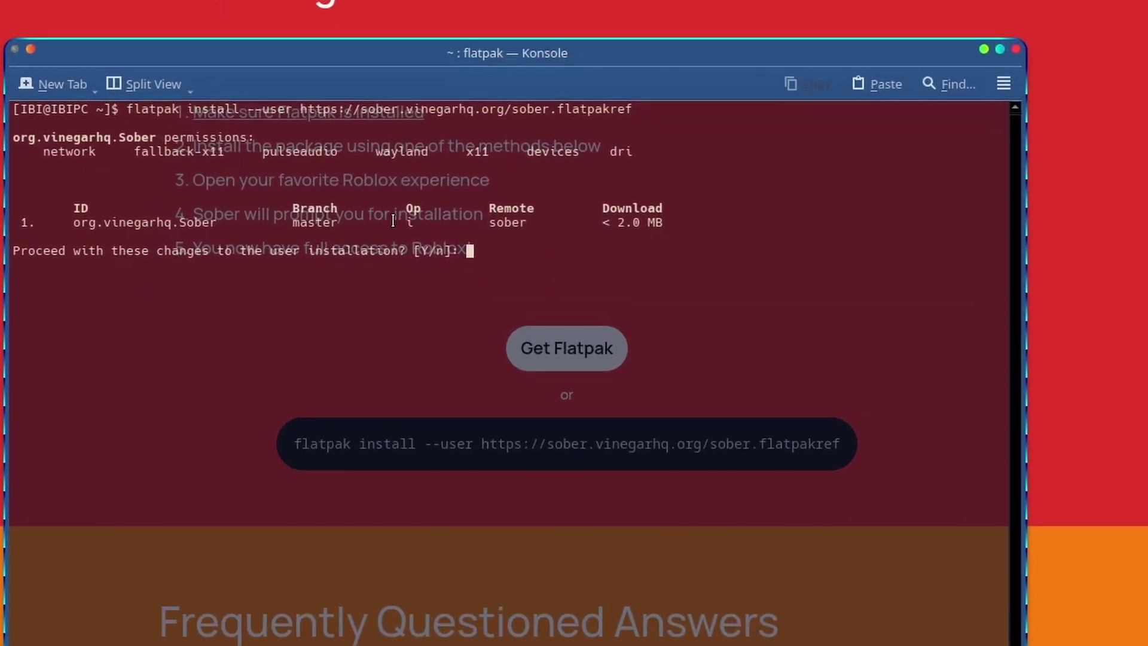
type("y")
key("Return")
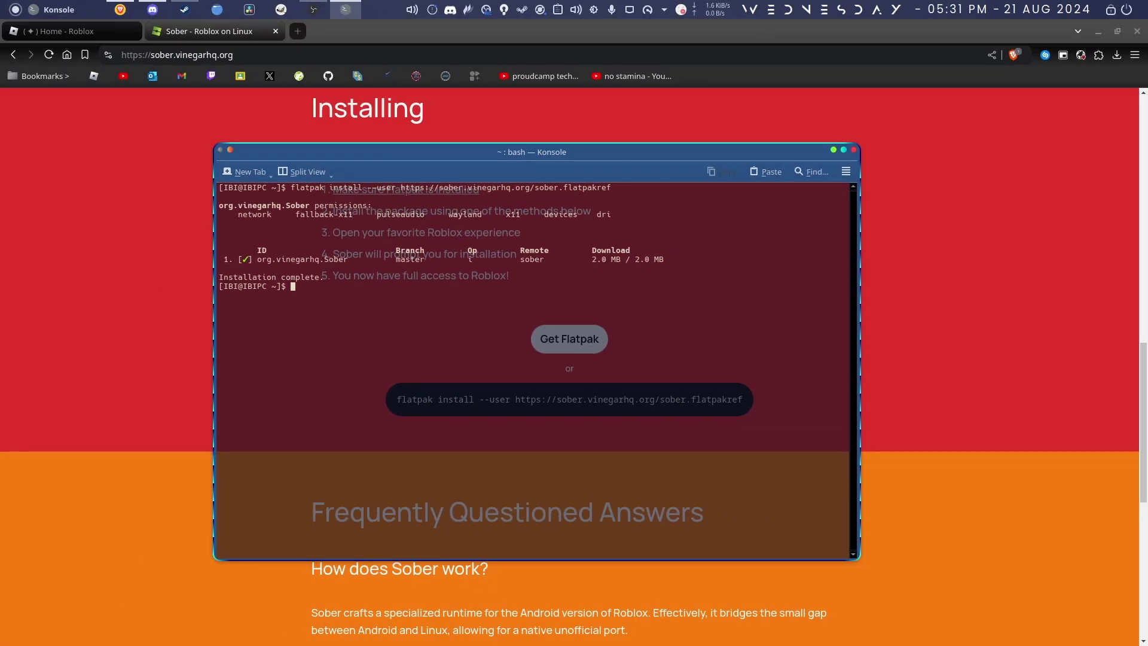
Clear the terminal and run "flatpak uninstall sober".
key("ctrl+l")
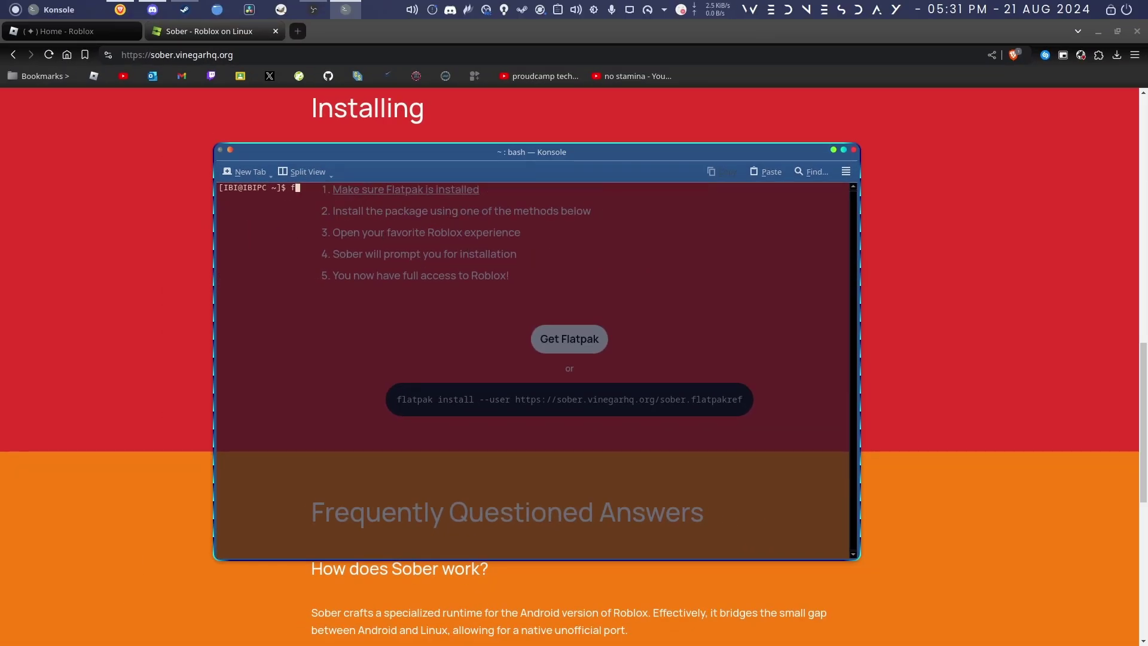
type("flatpa")
type("k uninstall ")
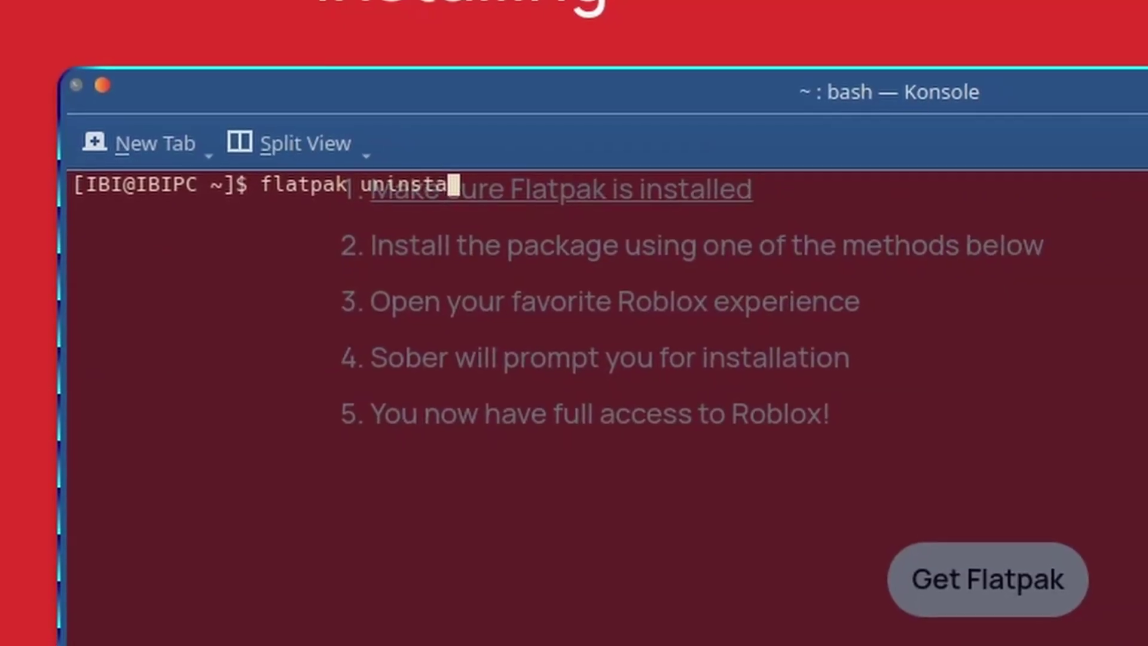
type("sober")
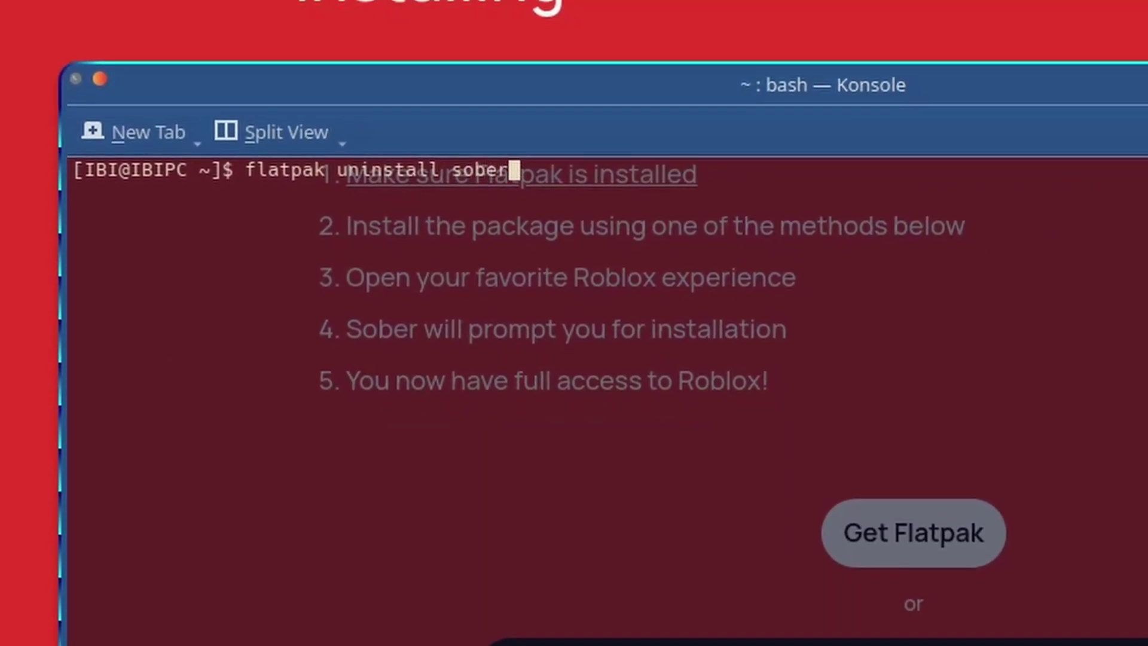
key("Return")
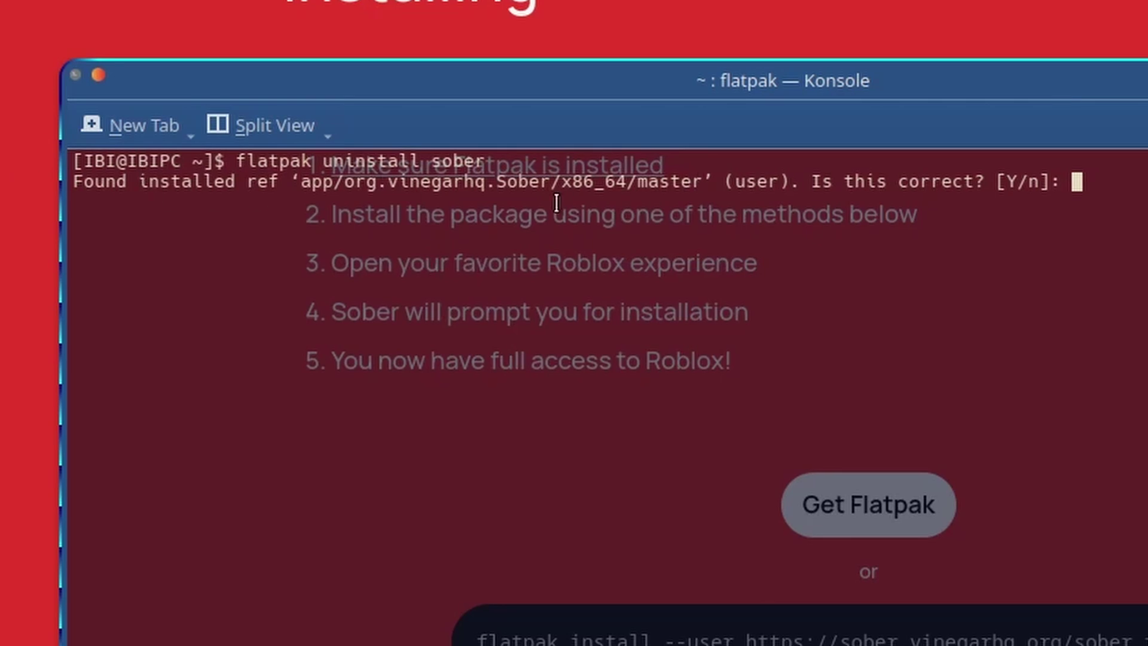
Accept the matched Sober ref with "y", decline the removal with "n", and clear and close the terminal.
type("y")
key("Return")
type("n")
key("Return")
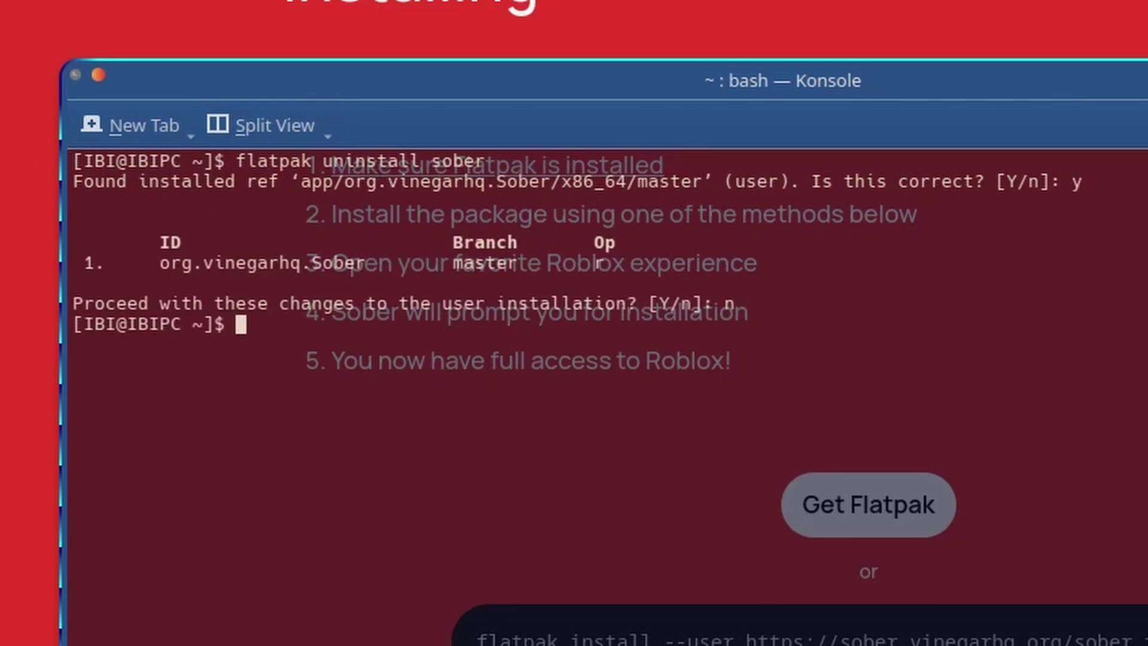
key("ctrl+l")
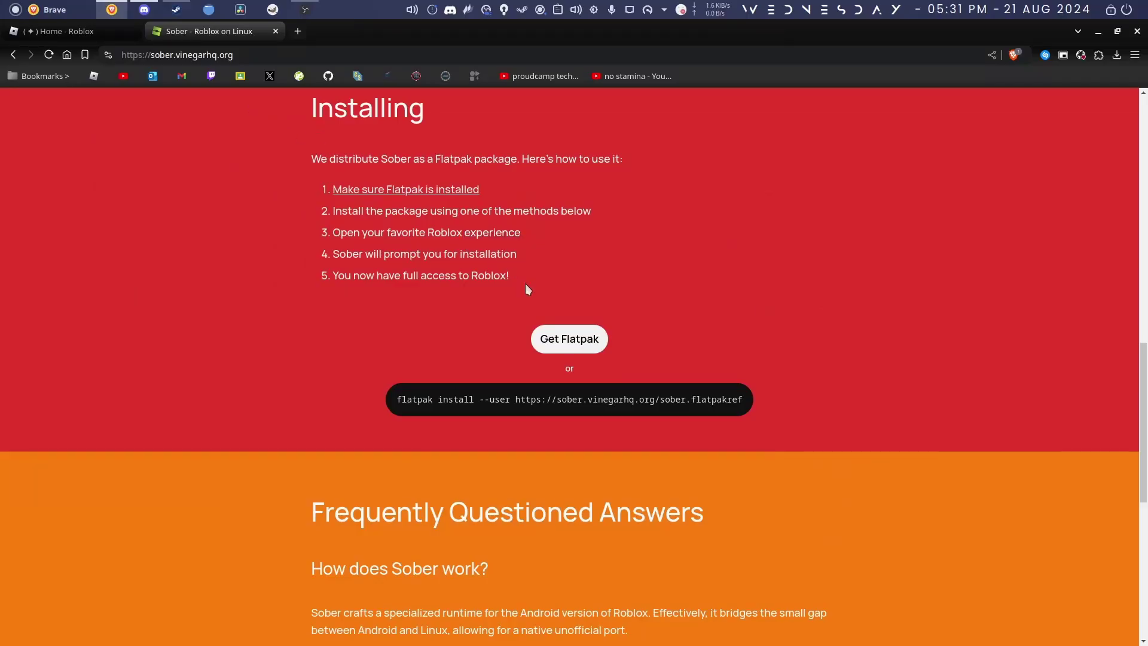
Find Sober in the application launcher with "so", open it, and pin it to the task manager.
key("super")
type("so")
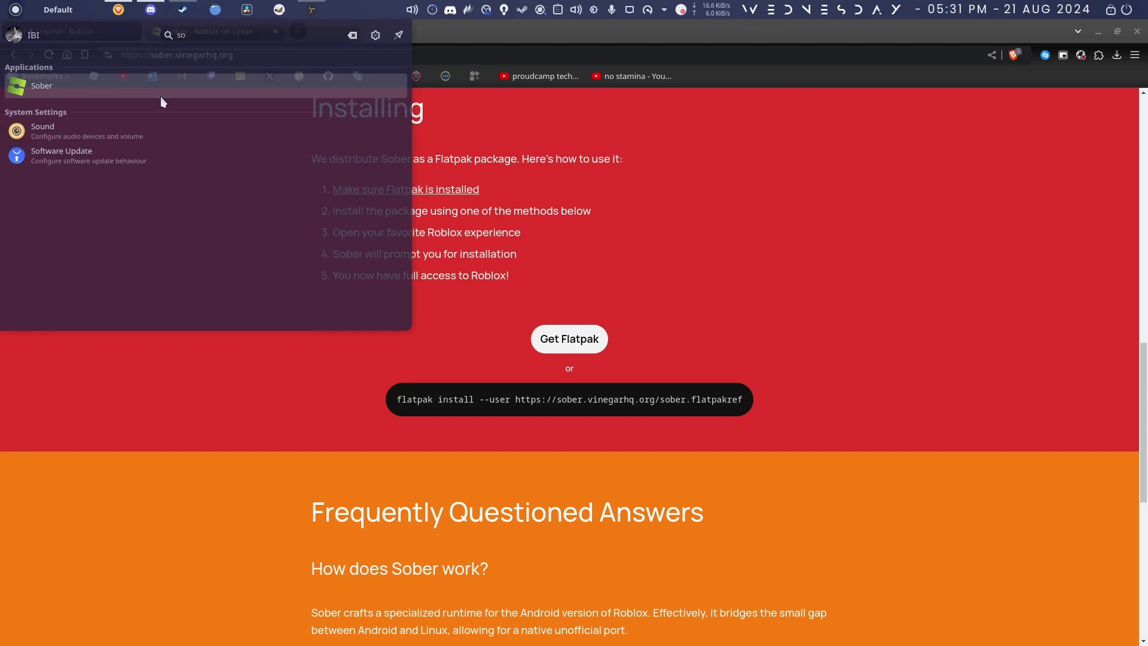
left_click(84, 88)
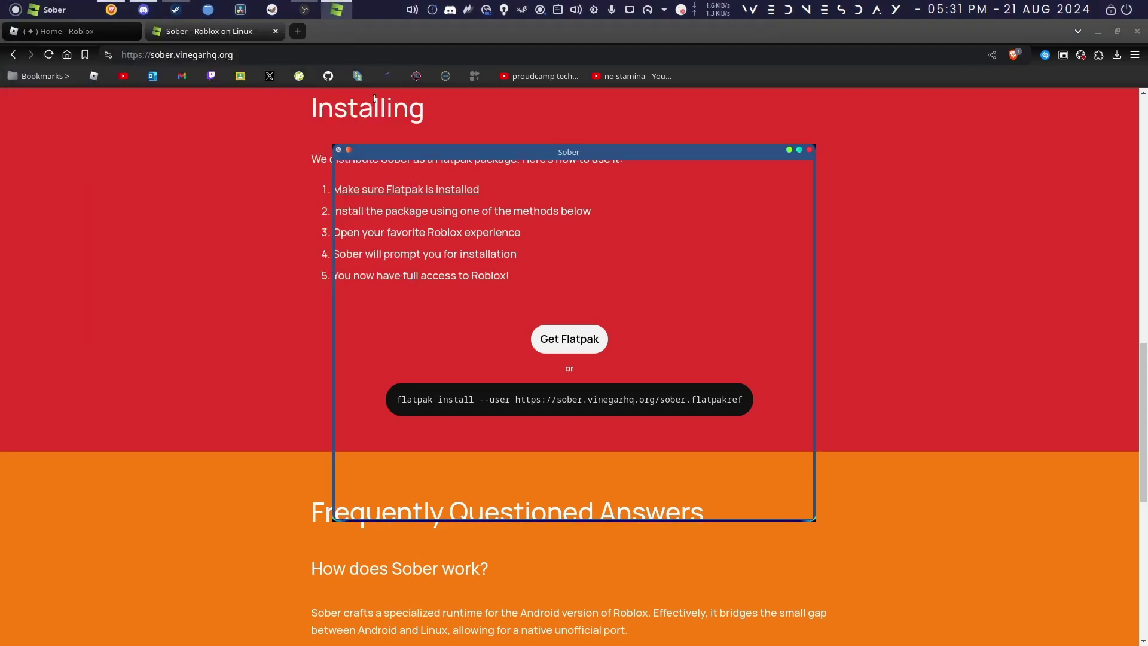
right_click(336, 10)
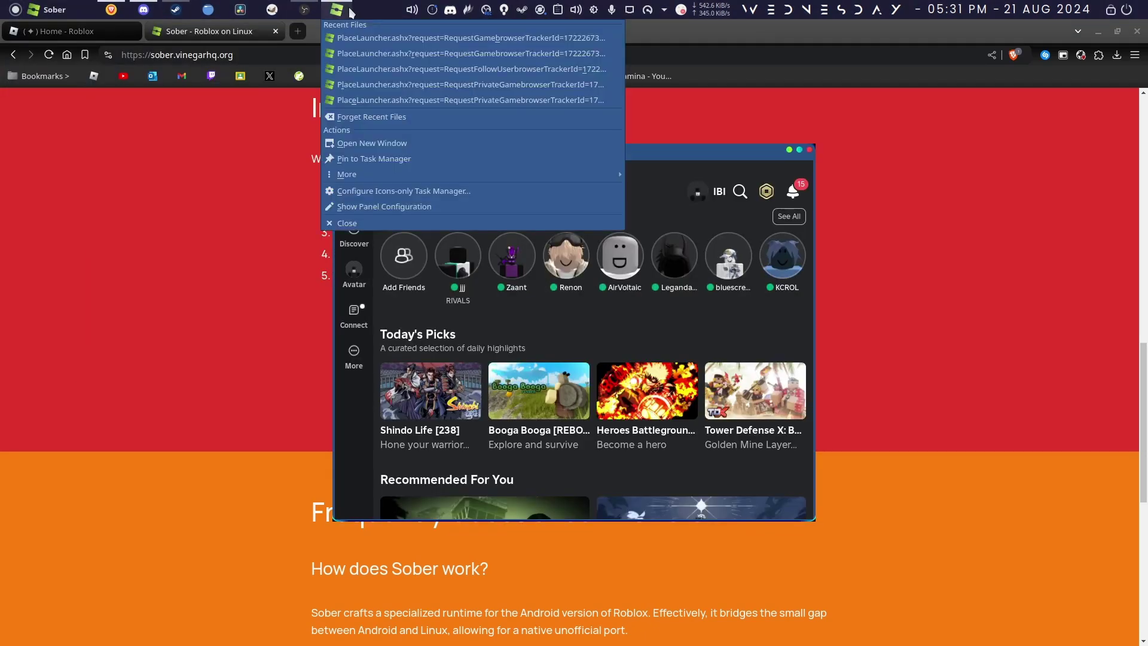
left_click(382, 160)
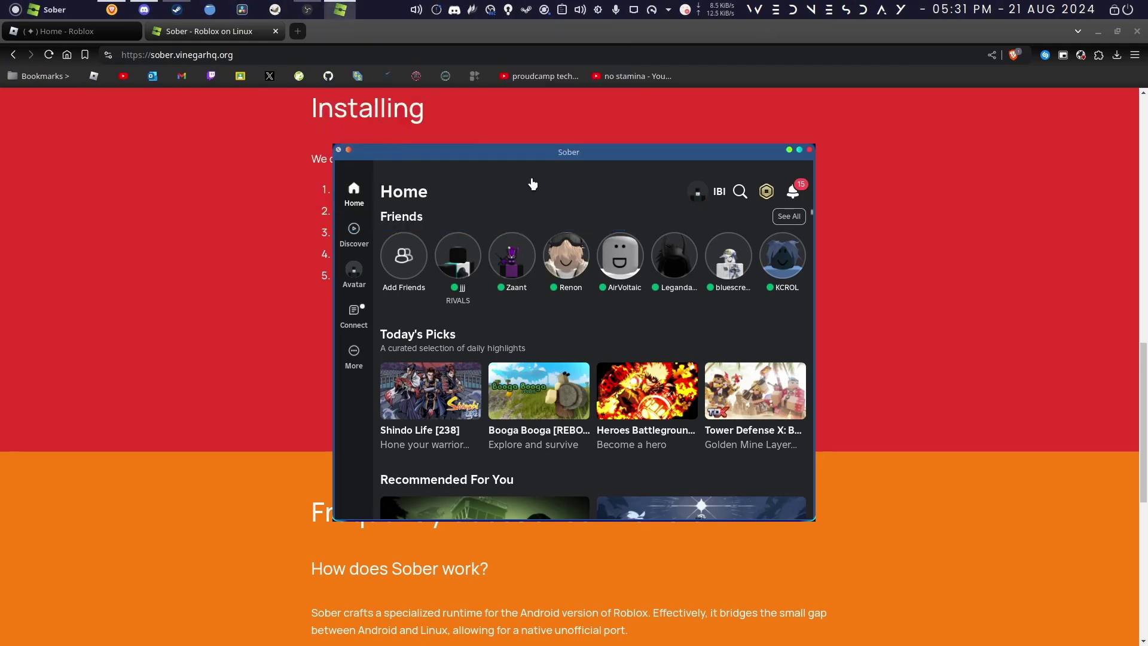
Move the Sober window slightly up and look through the experiences on its Home page.
left_click_drag(543, 150, 518, 122)
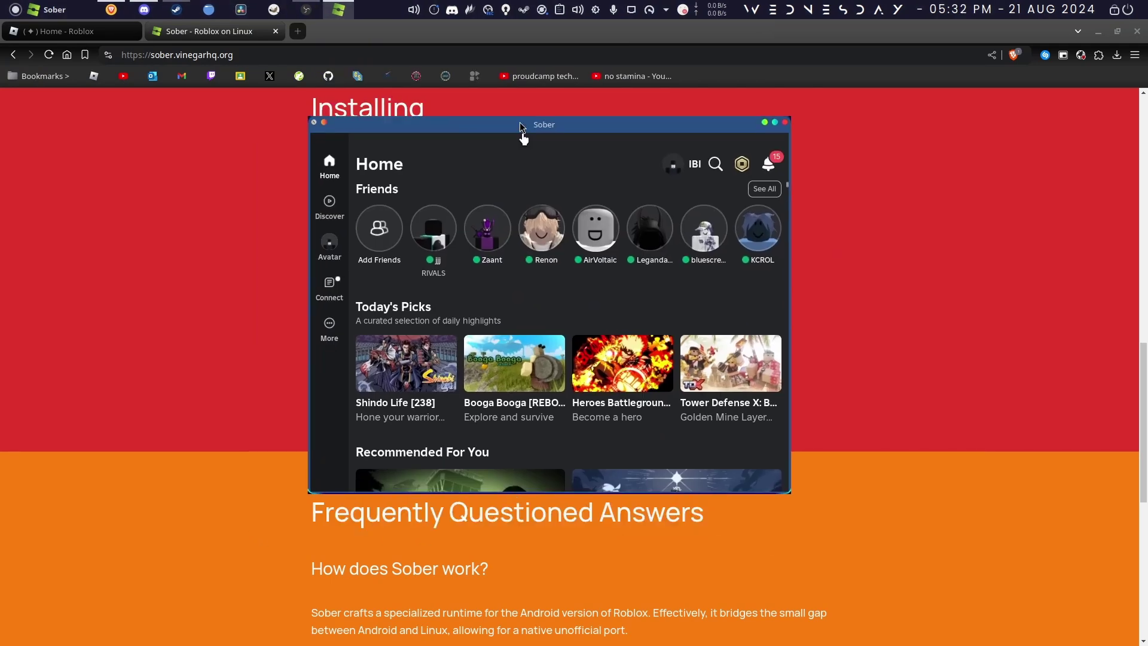
scroll(576, 256, "down", 5)
scroll(576, 256, "up", 5)
scroll(544, 269, "down", 3)
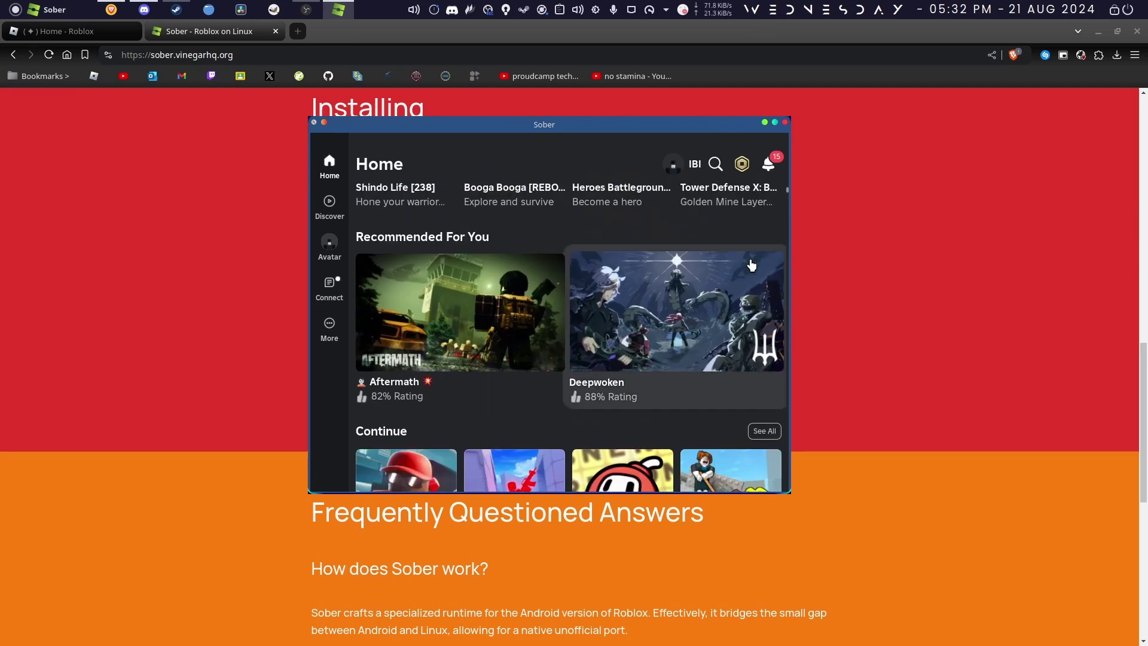
scroll(664, 263, "up", 1)
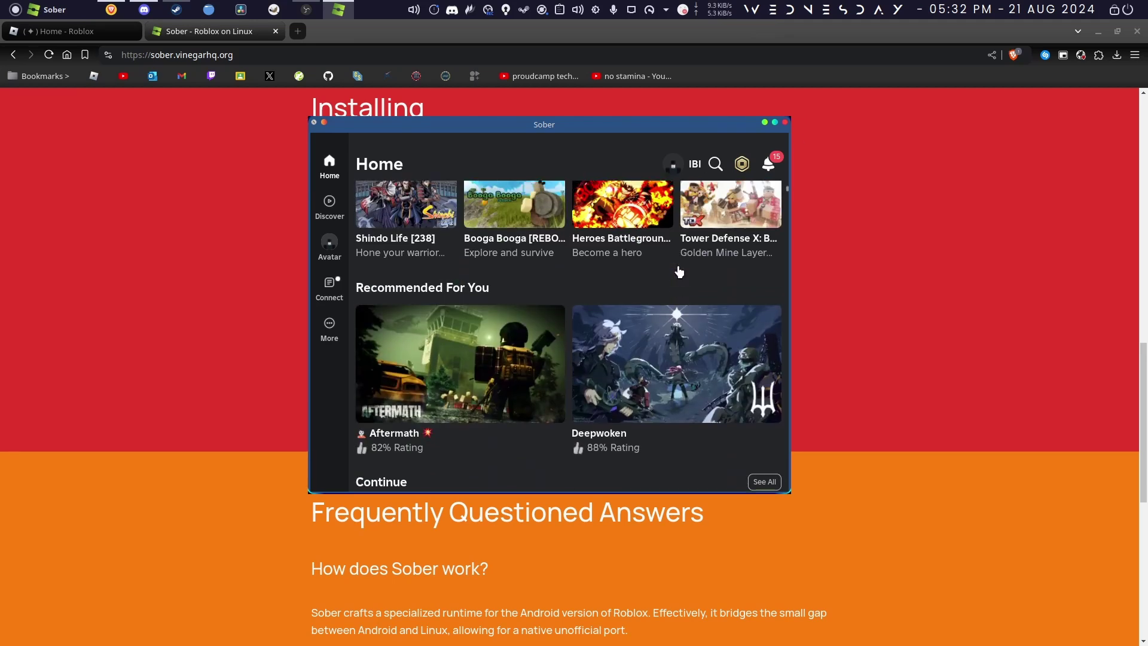
scroll(679, 272, "up", 3)
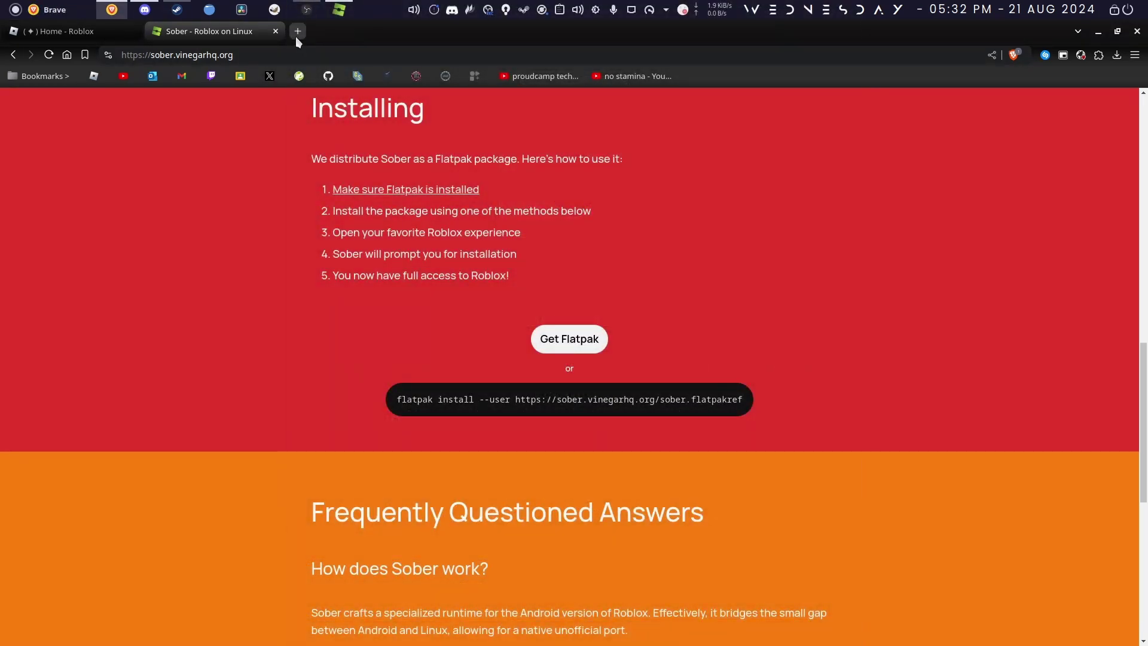
Search the web for "apkmirror" in a new browser tab and open the APKMirror site.
left_click(296, 37)
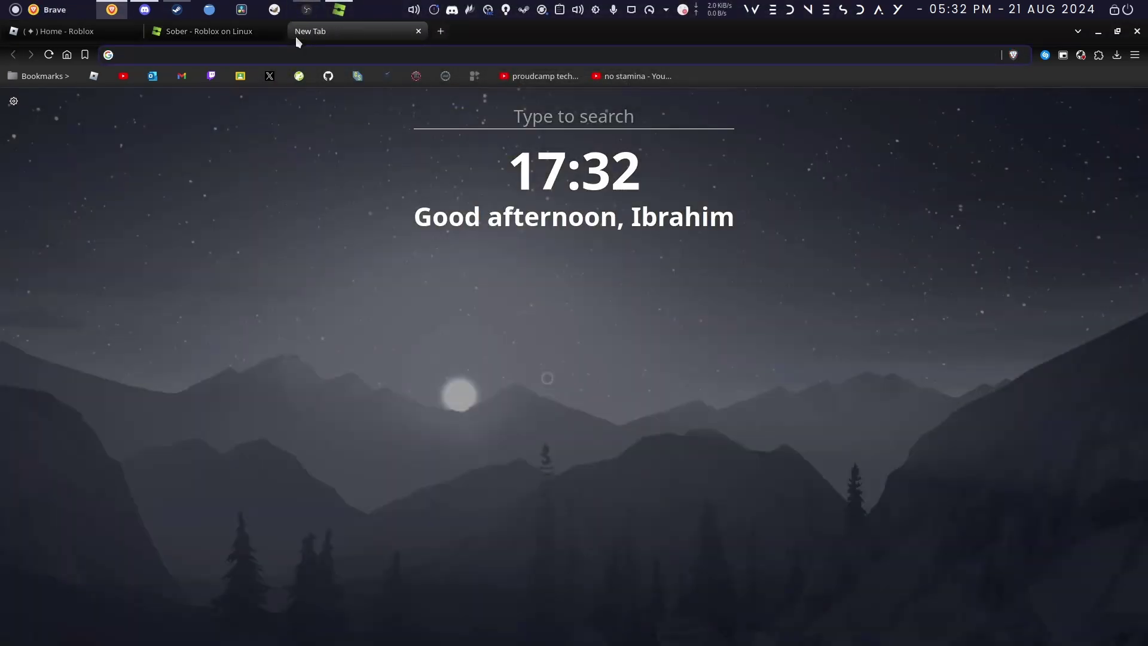
type("apk")
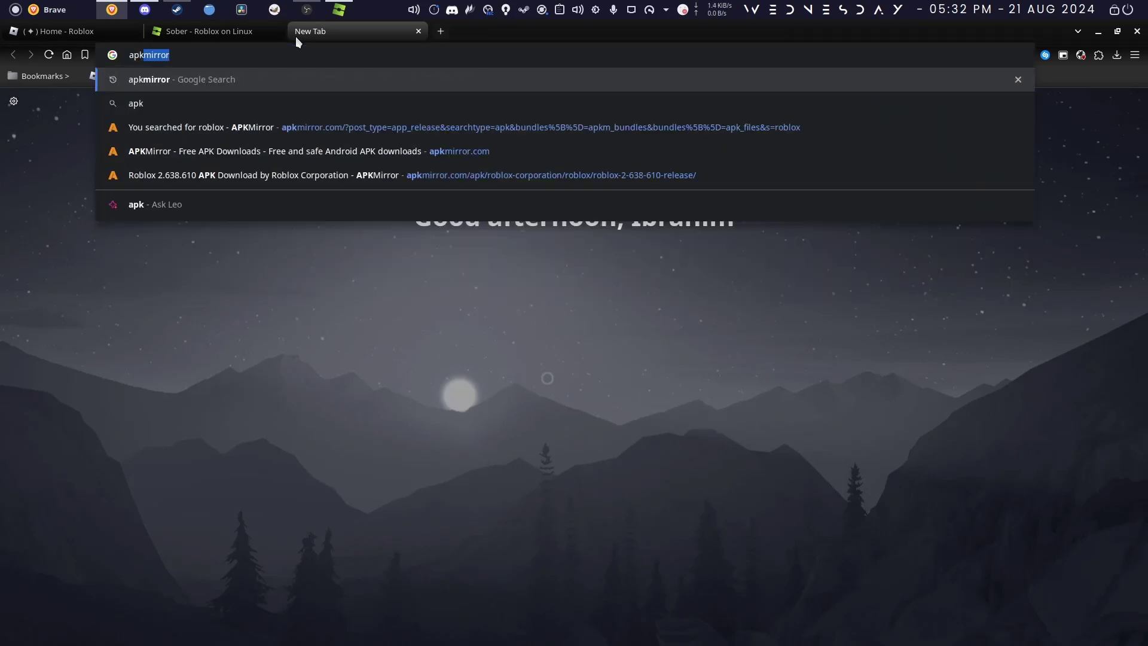
key("Return")
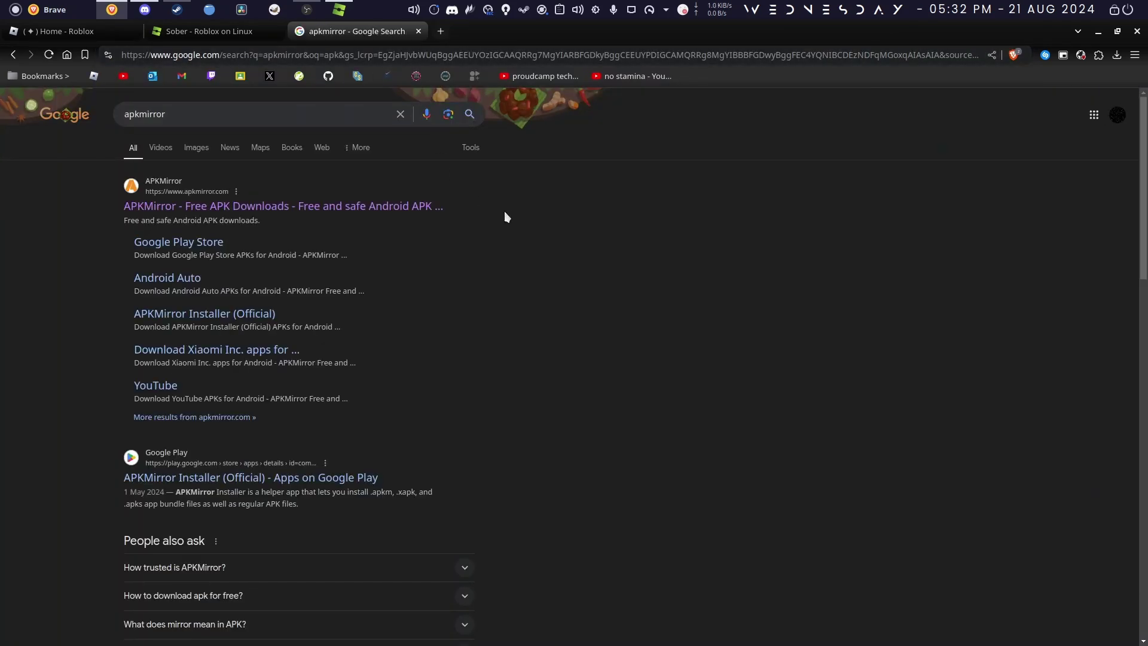
scroll(514, 210, "down", 3)
scroll(522, 213, "up", 3)
left_click(333, 209)
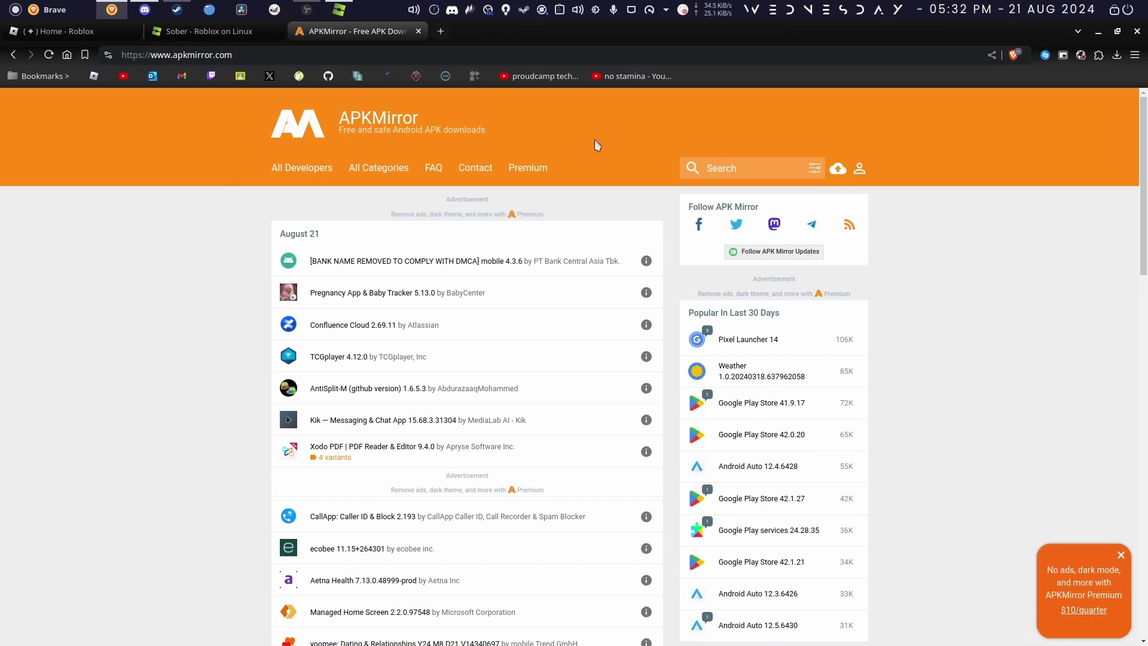
Search APKMirror for "roblox".
left_click(723, 166)
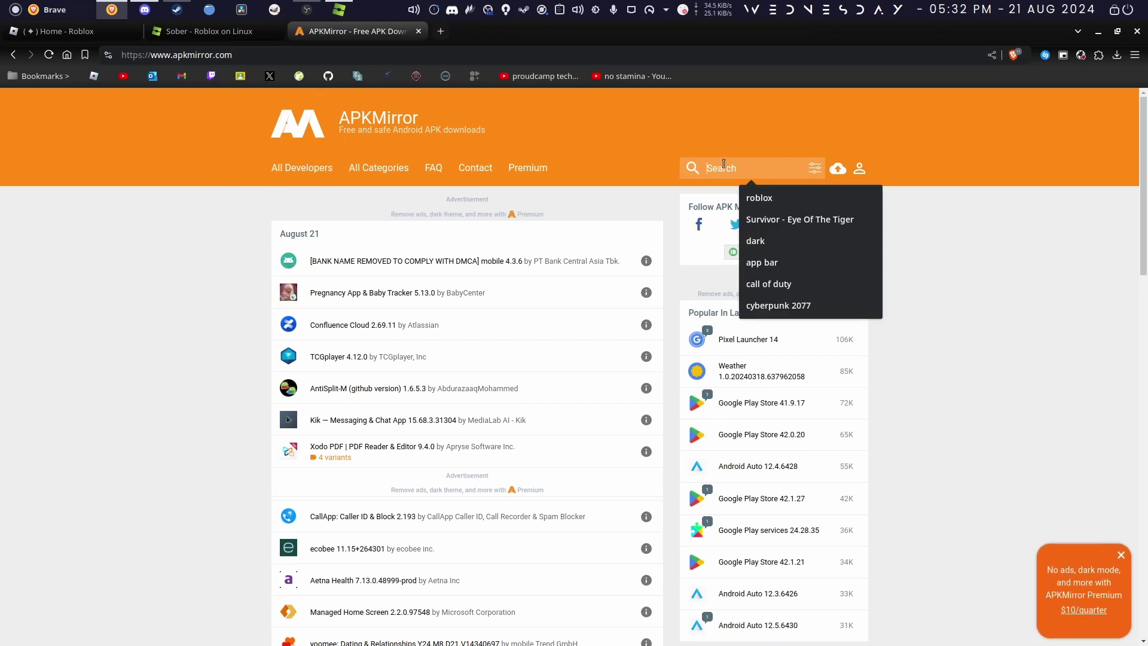
left_click(810, 197)
key("Return")
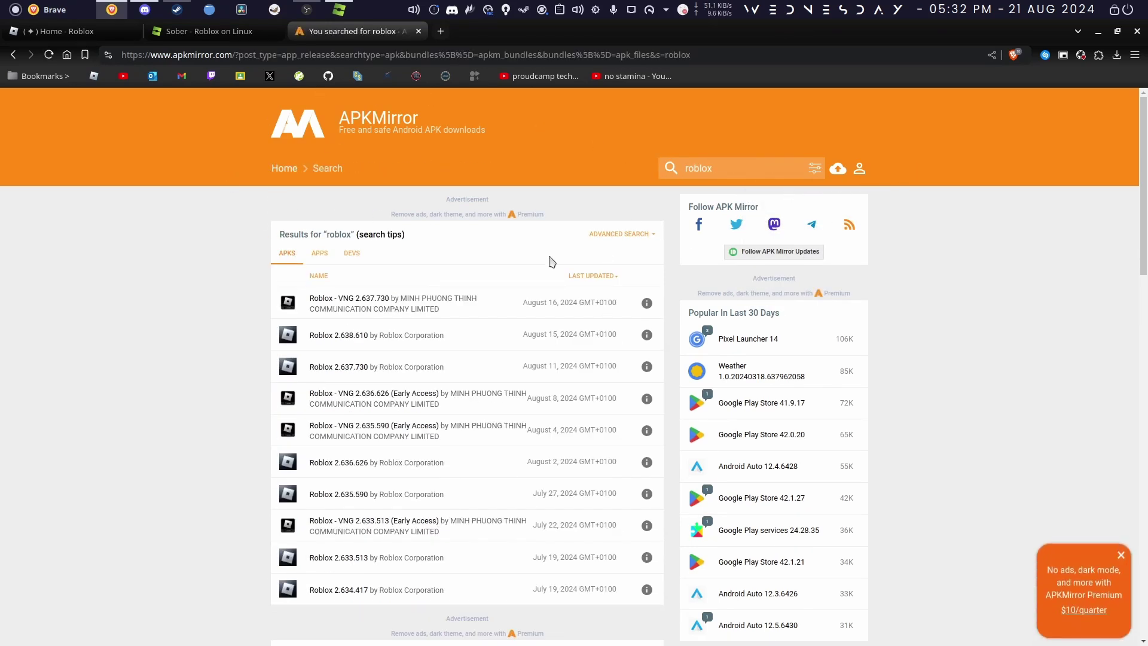
Compare the publishers of the two newest Roblox results and check the upload date of Roblox 2.638.610.
scroll(416, 338, "down", 2)
scroll(455, 257, "up", 1)
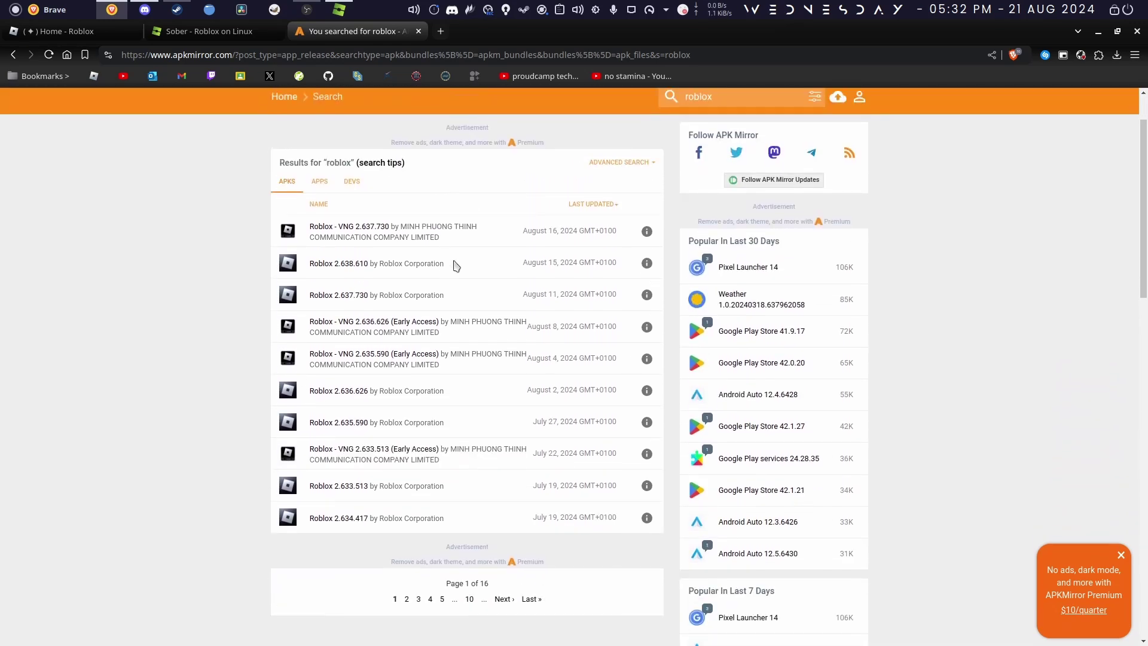
left_click_drag(456, 246, 401, 227)
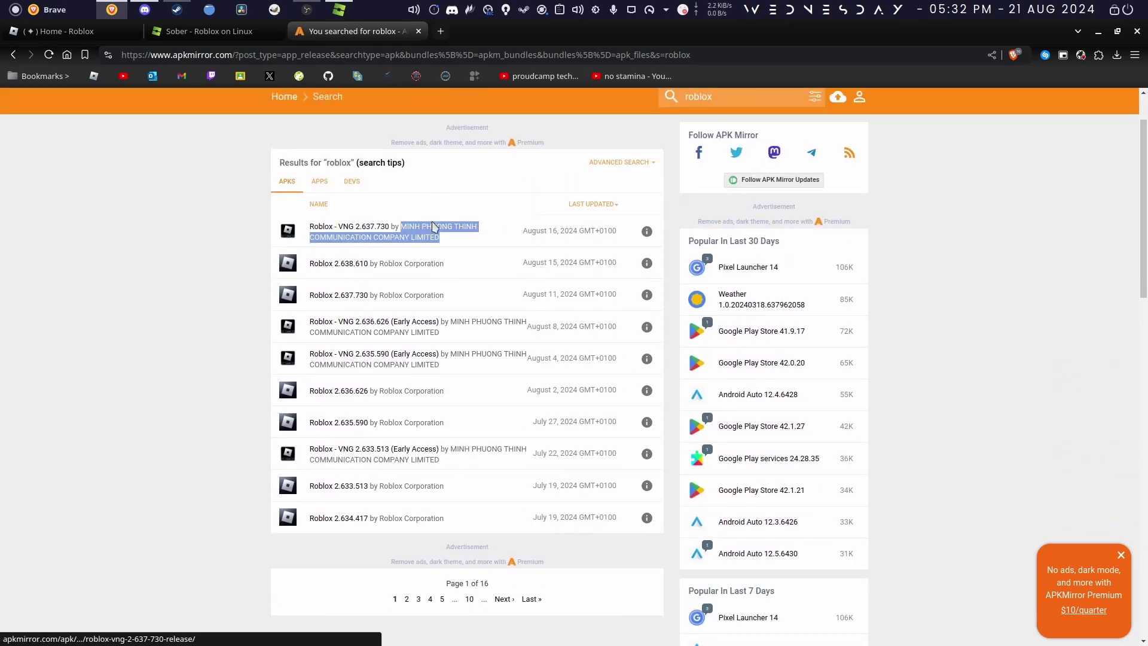
left_click(212, 240)
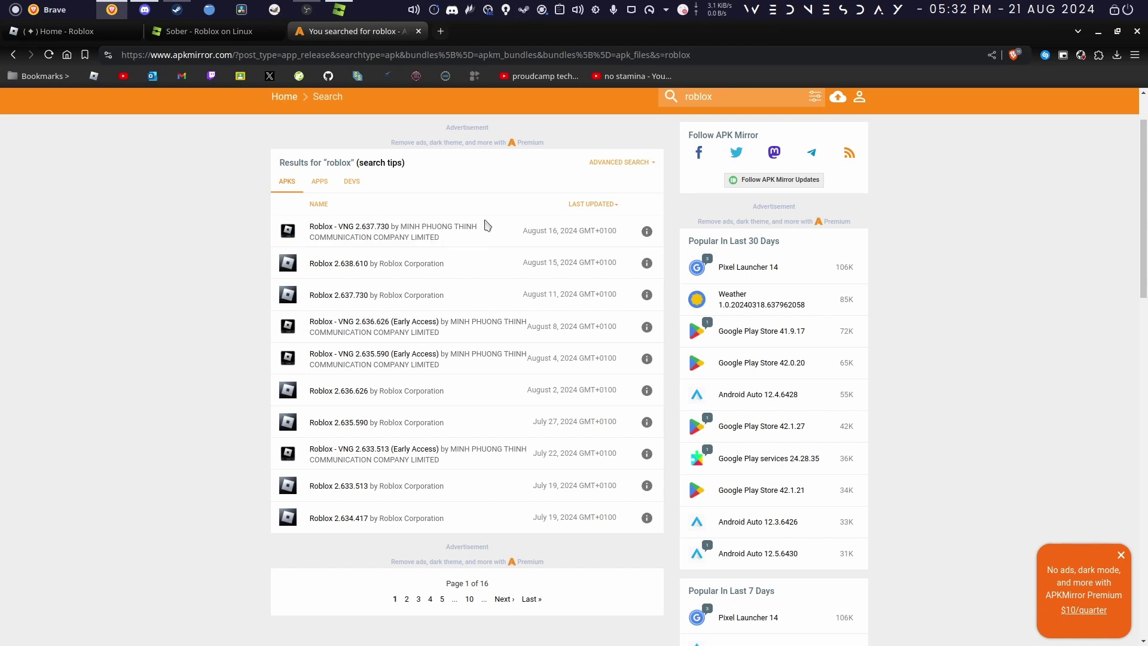
left_click_drag(445, 265, 378, 265)
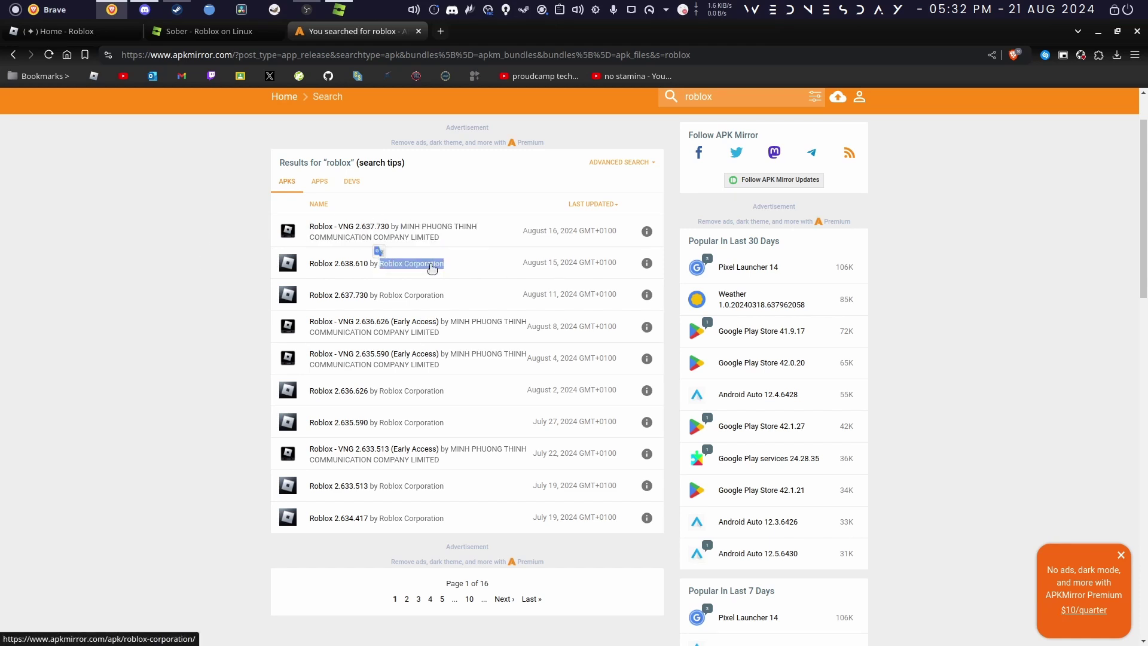
left_click(210, 289)
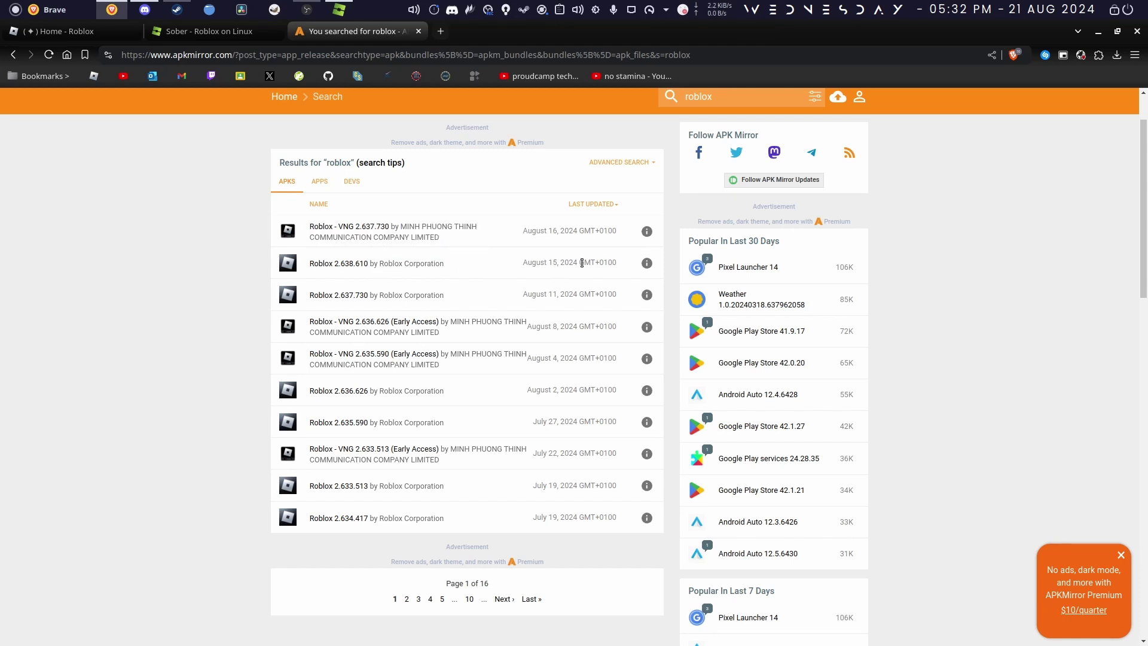
left_click_drag(522, 263, 602, 261)
Open Roblox Corporation's uploads on APKMirror and go to the Roblox 2.638.610 release page.
left_click(403, 269)
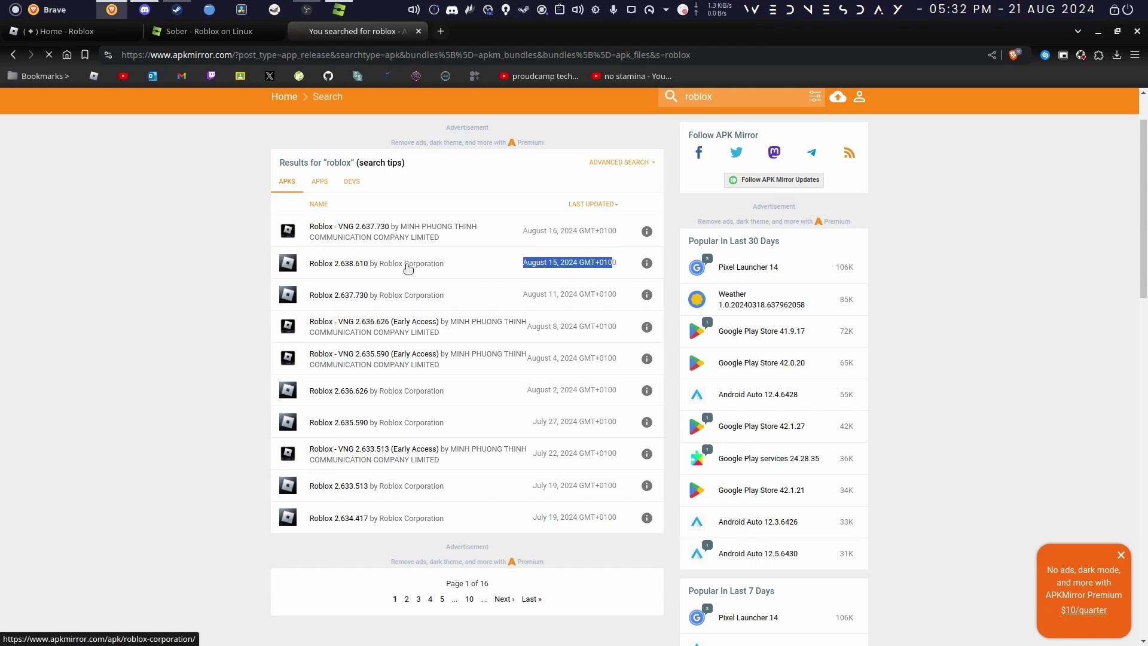
scroll(436, 266, "down", 4)
scroll(419, 265, "up", 4)
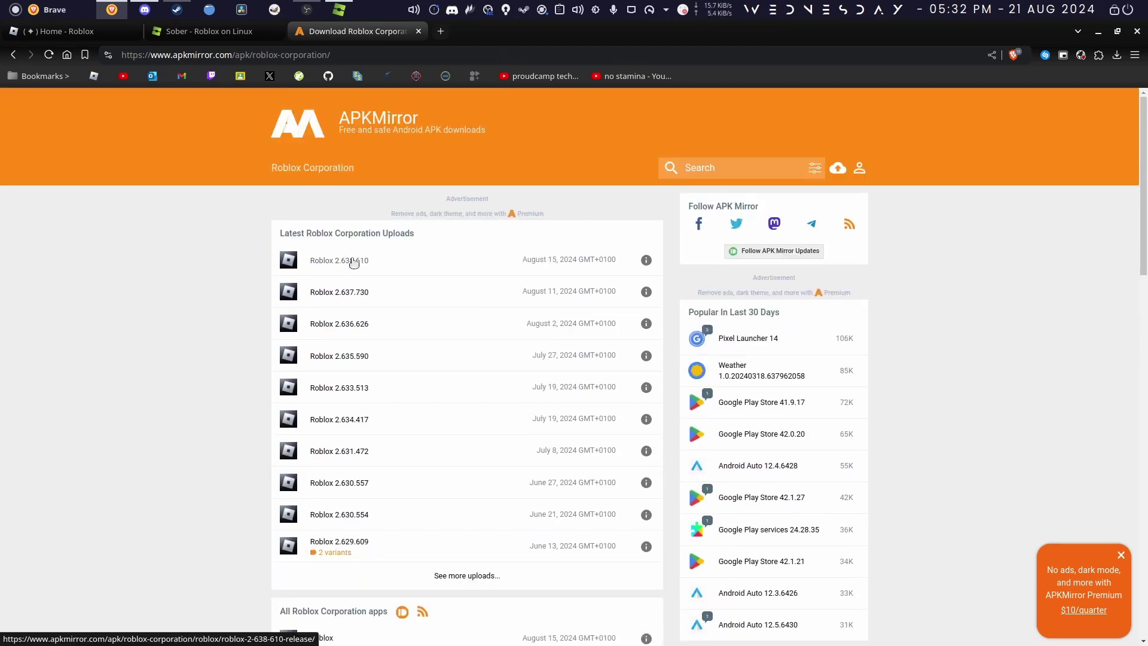
left_click(359, 263)
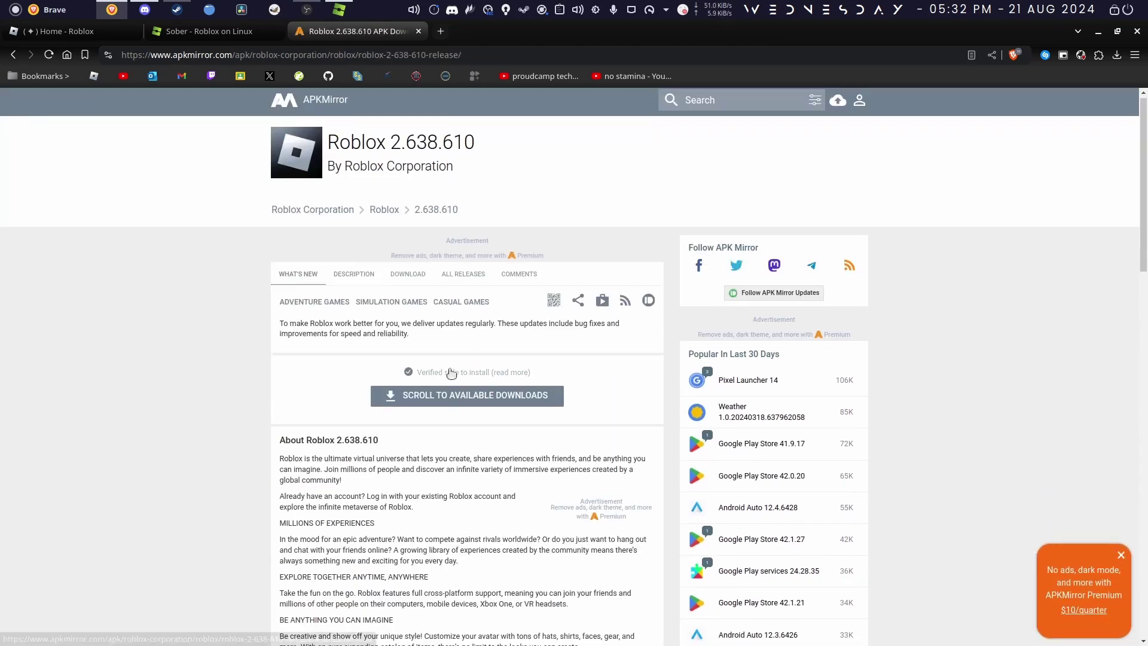
Download the universal Android 6.0+ APK bundle of Roblox 2.638.610 from its release page.
scroll(457, 334, "down", 6)
scroll(458, 335, "down", 5)
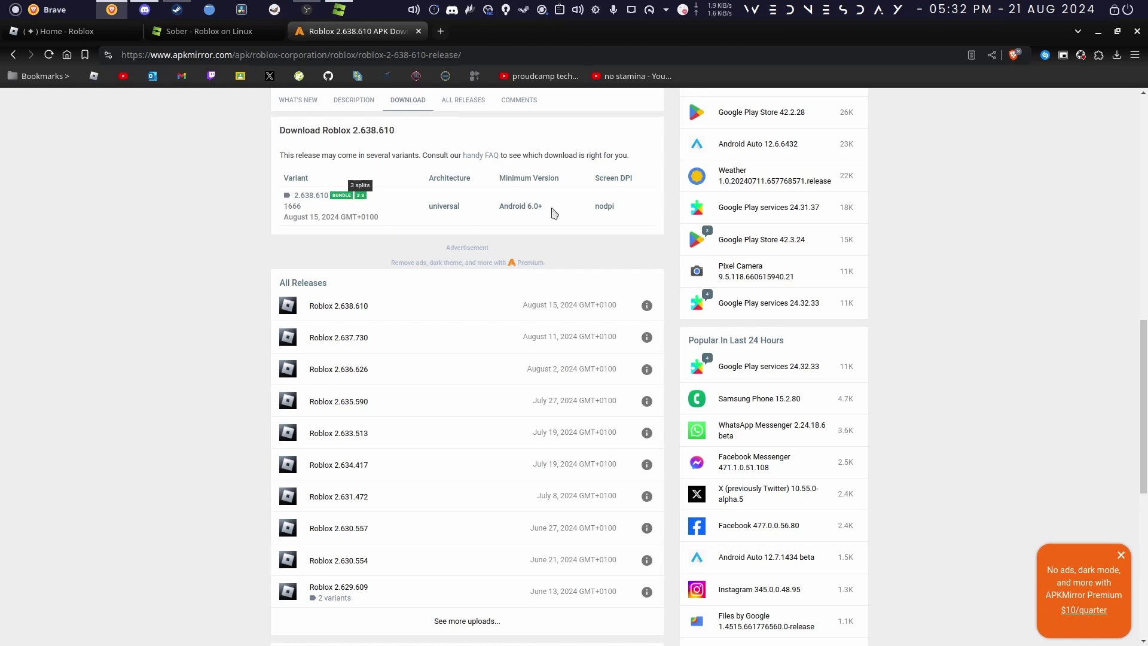
left_click(321, 206)
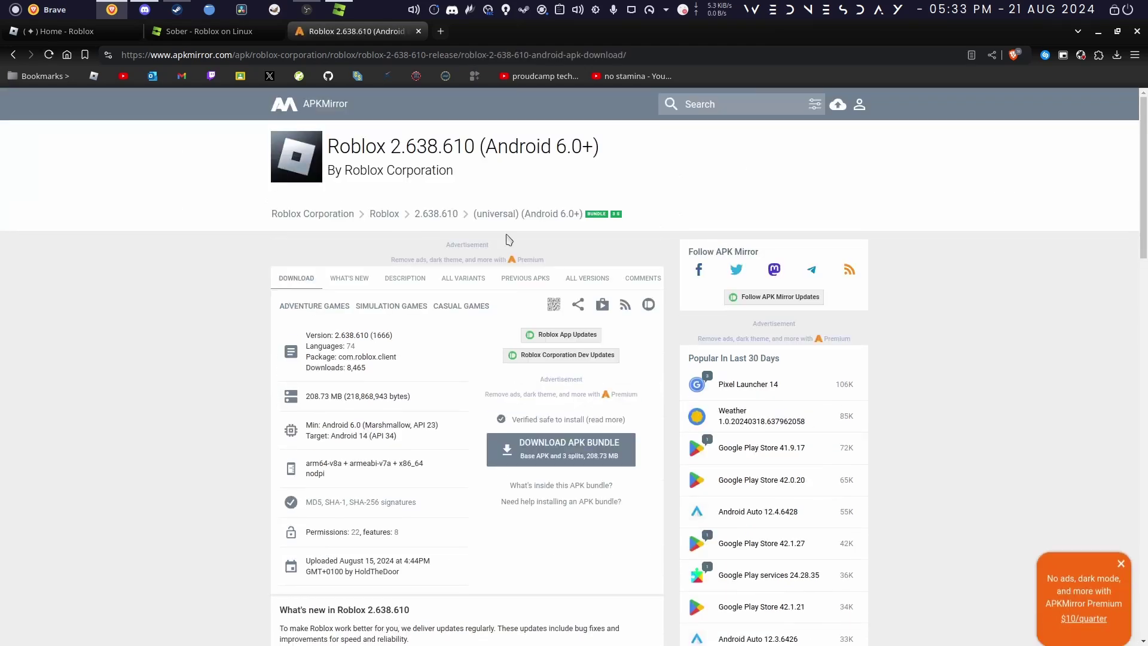
left_click(554, 450)
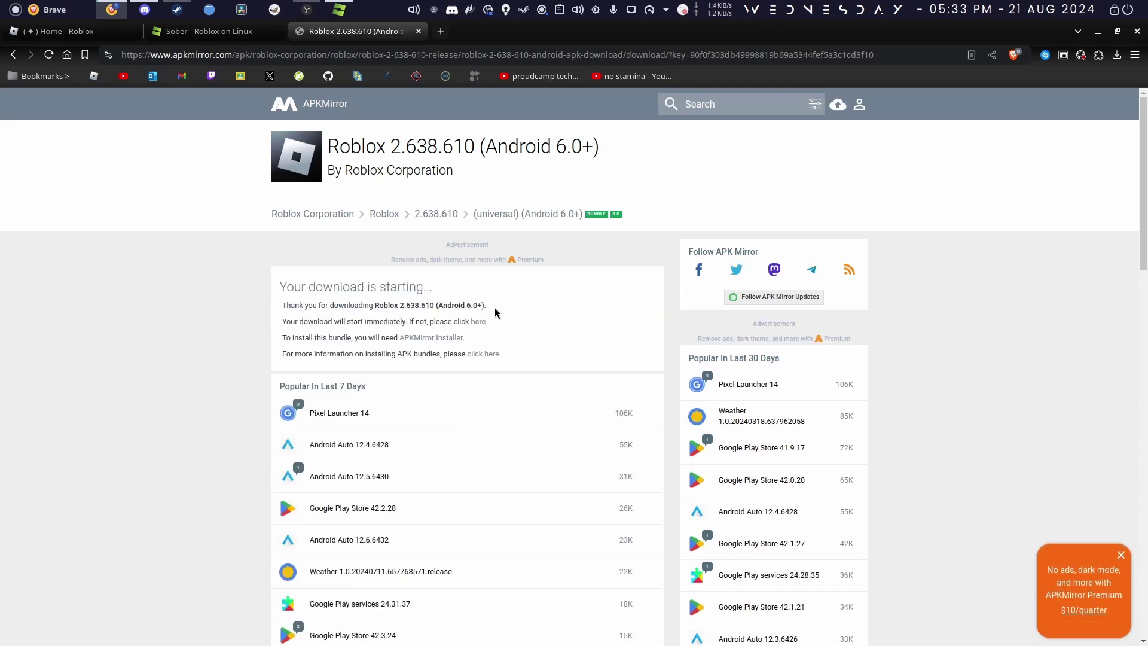
left_click(830, 338)
scroll(786, 335, "down", 10)
scroll(709, 395, "up", 10)
Switch to Sober, maximize its window and launch Arsenal from the Continue list.
left_click(339, 10)
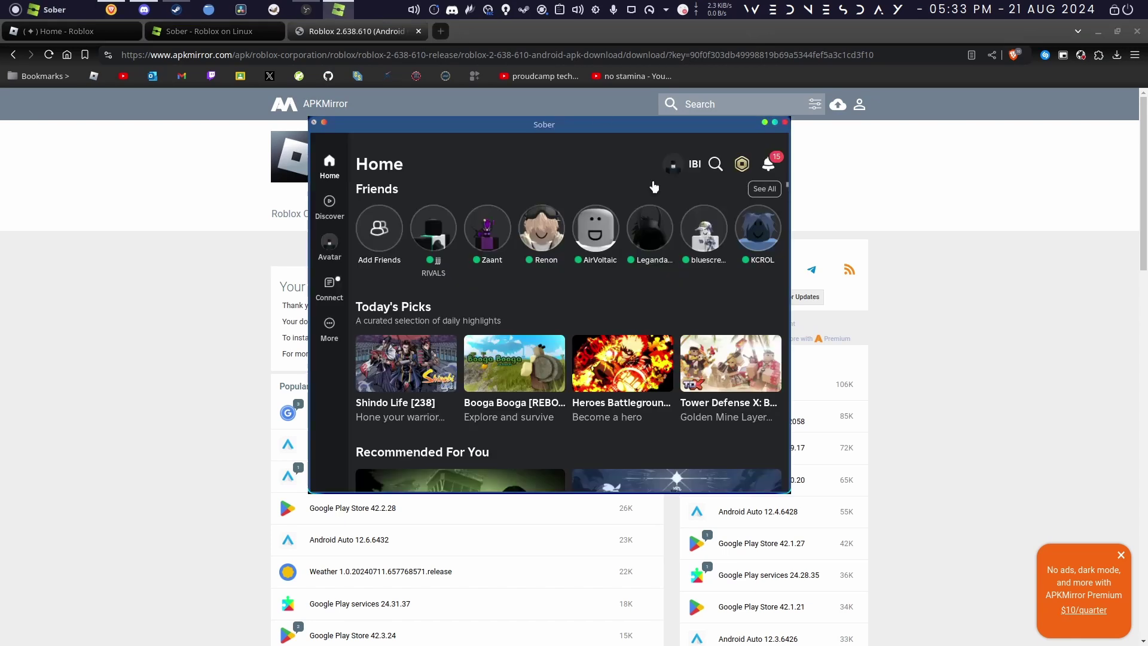
left_click(773, 123)
scroll(634, 45, "down", 5)
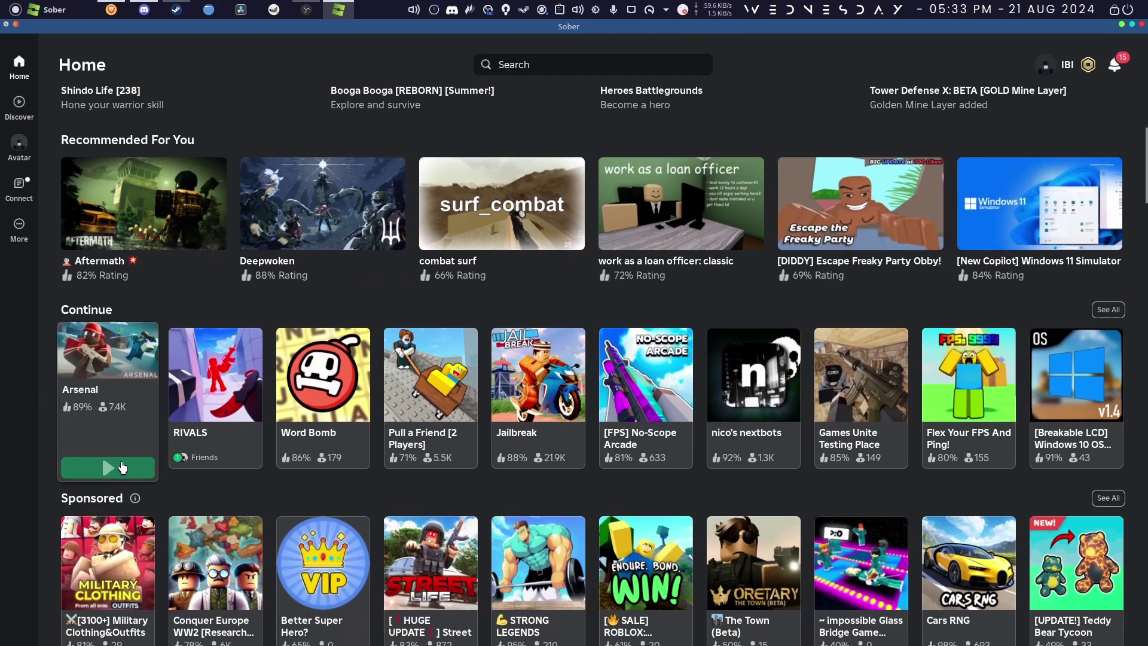
left_click(123, 467)
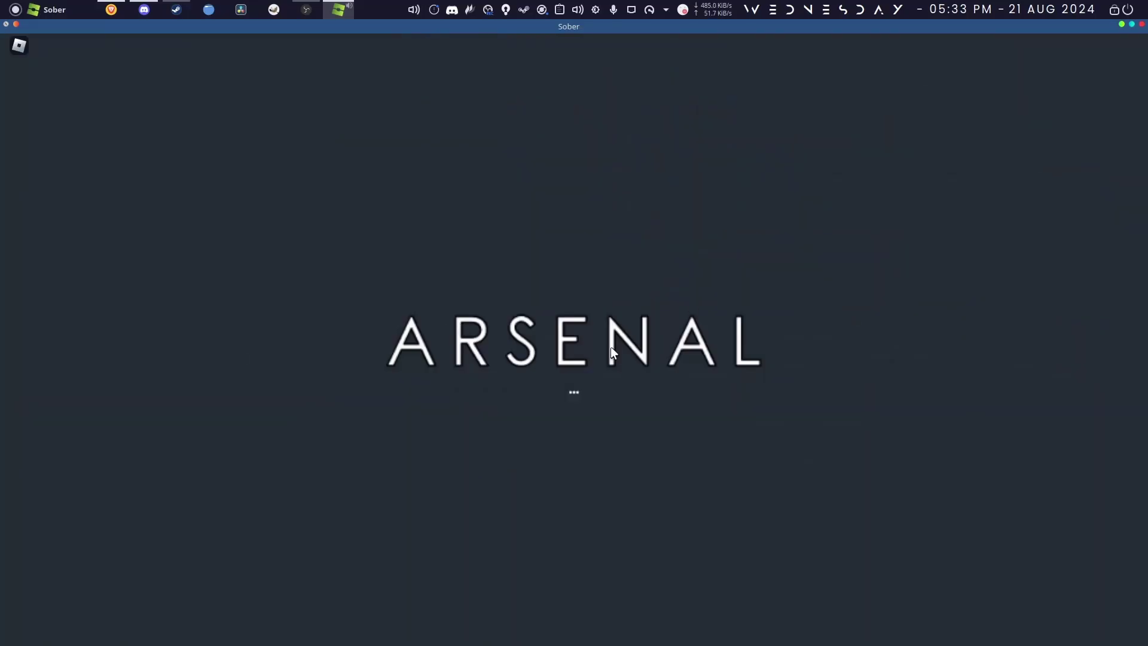
Toggle the performance statistics overlay on and off in Arsenal to check the frame rate.
key("shift+F5")
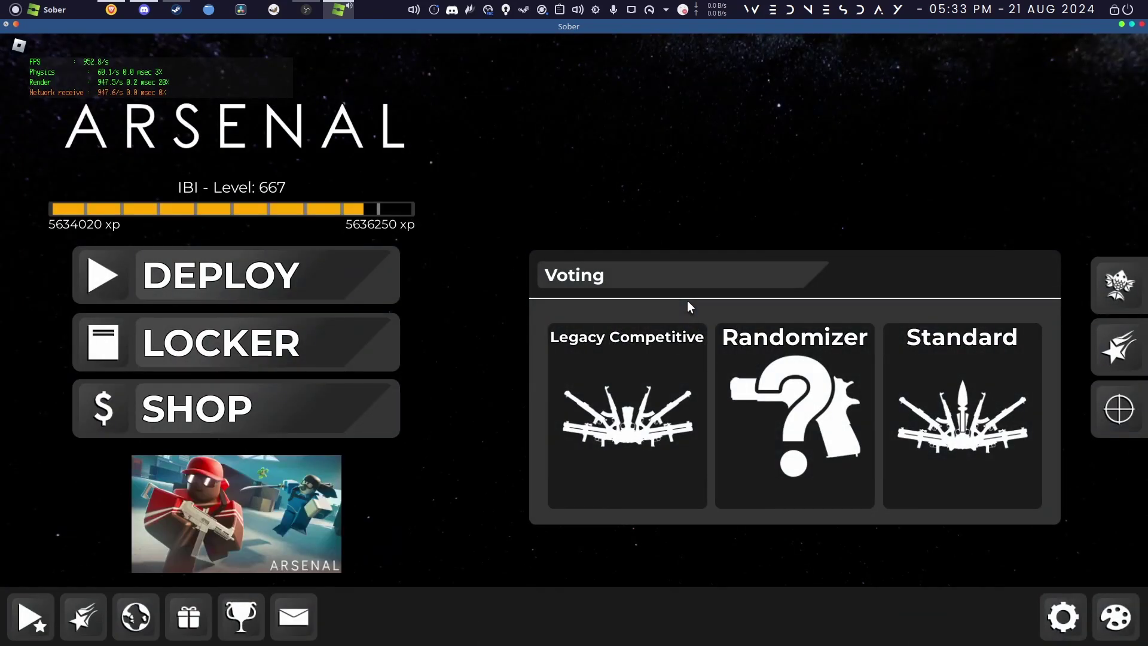
key("shift+F5")
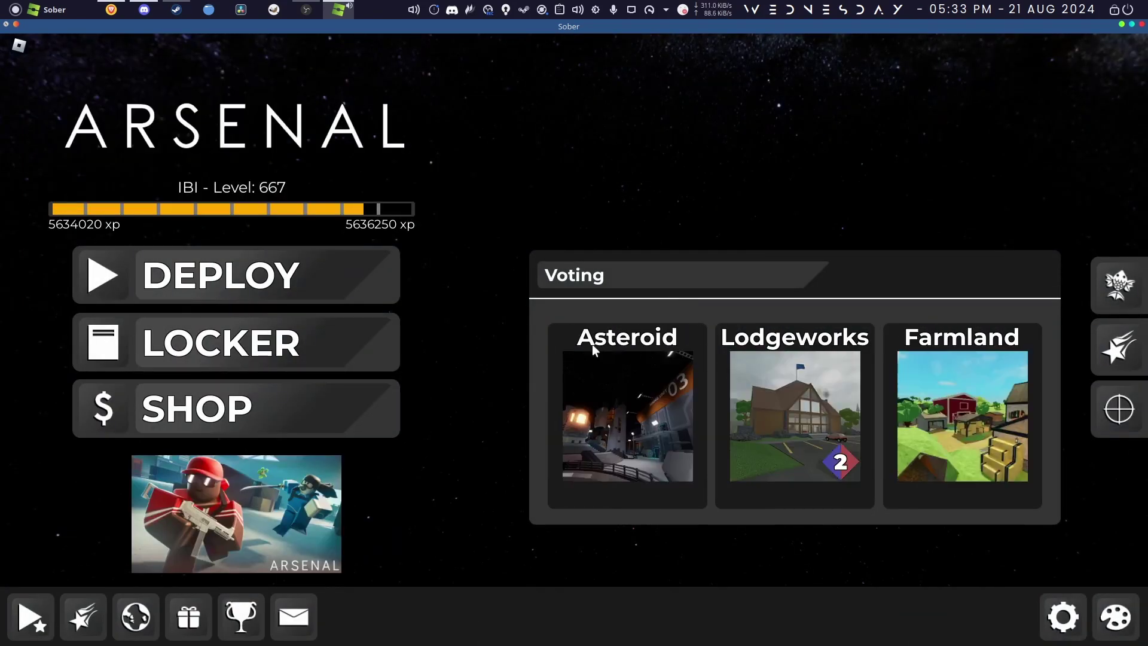
key("shift+F5")
key("shift+F5")
Switch to the Brave browser and close the APKMirror and Sober tabs, keeping only the Roblox home page.
key("alt+Tab")
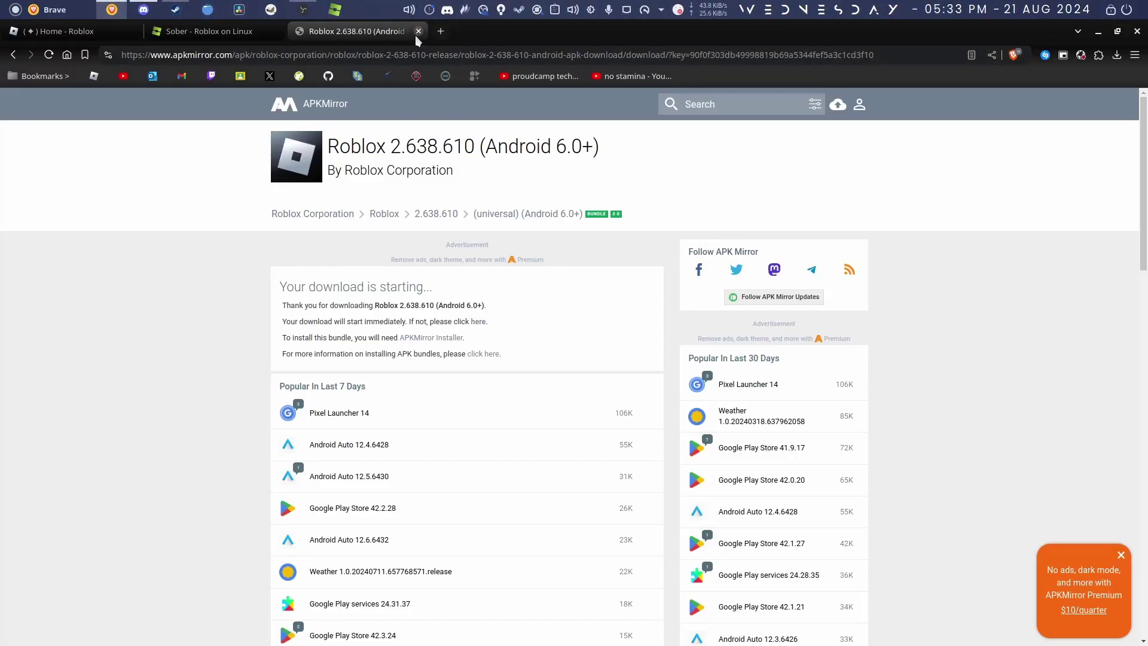
key("ctrl+w")
left_click(276, 31)
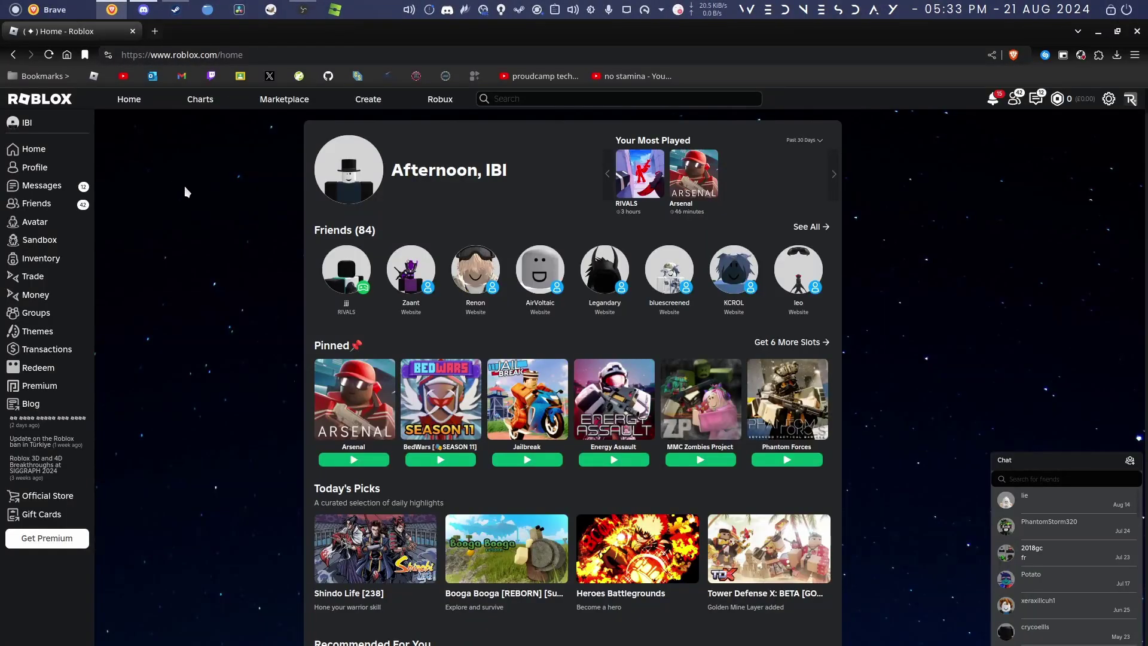
Try to join a friend's RIVALS session from the Roblox website, and close the Sober window and the install prompt.
mouse_move(358, 272)
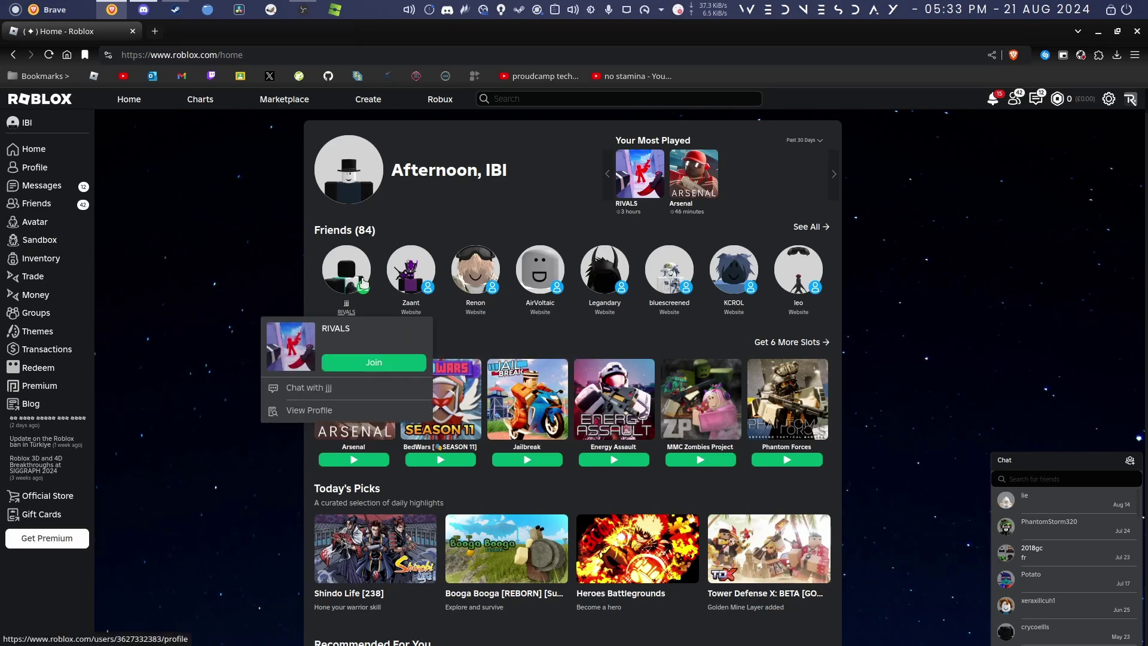
left_click(383, 363)
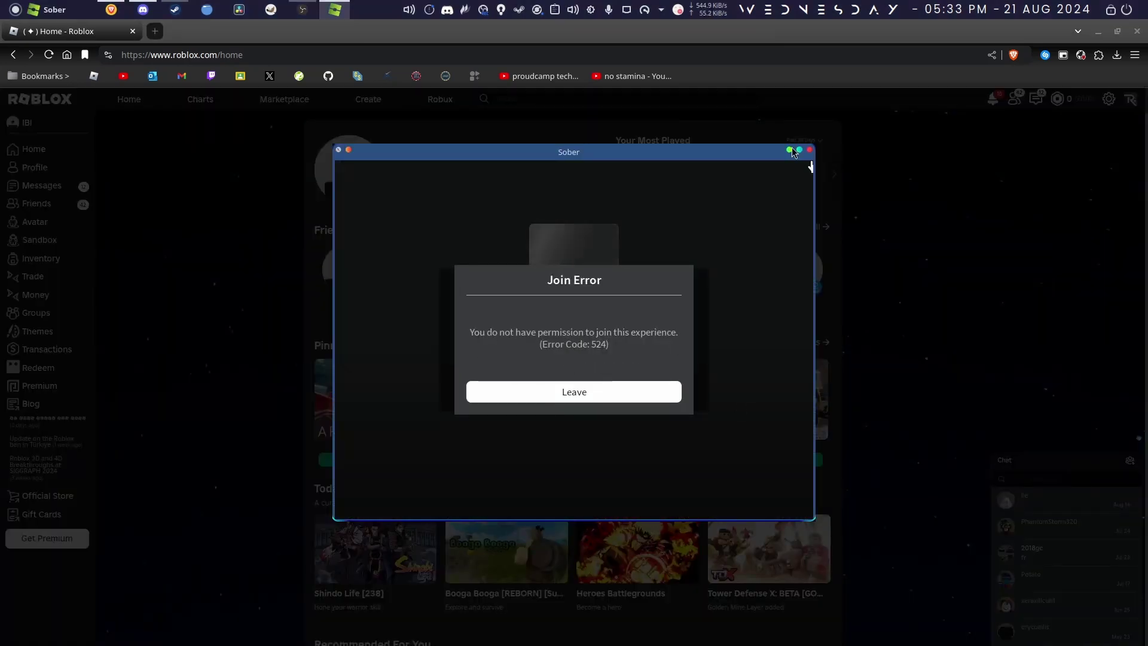
left_click(810, 149)
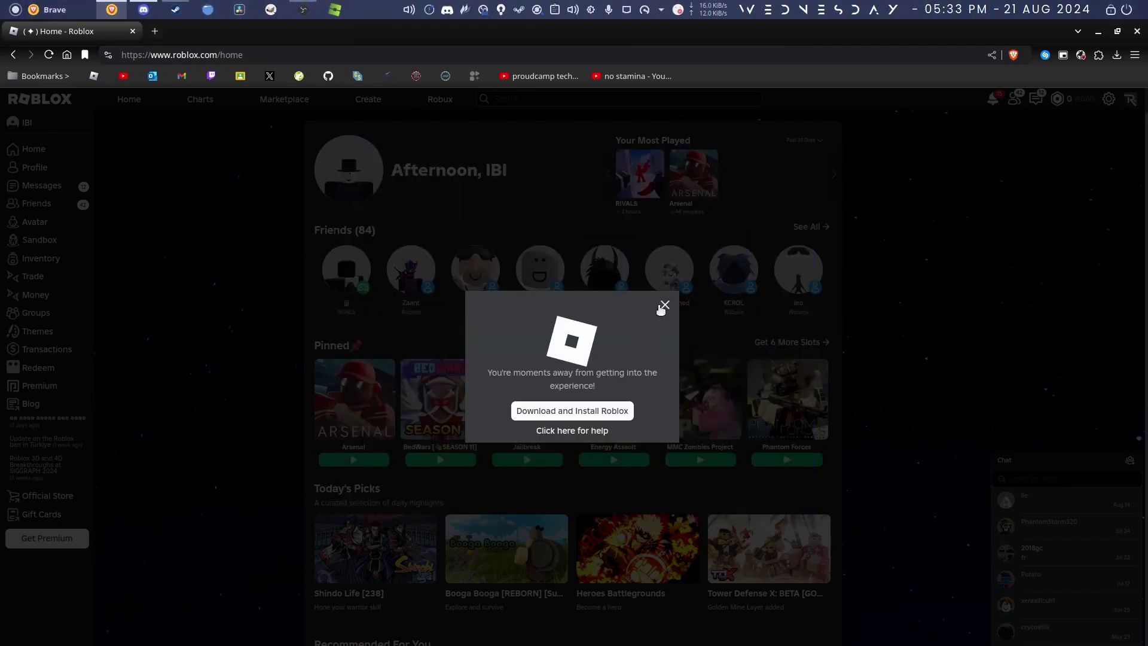
left_click(660, 309)
scroll(423, 419, "down", 5)
scroll(423, 419, "up", 5)
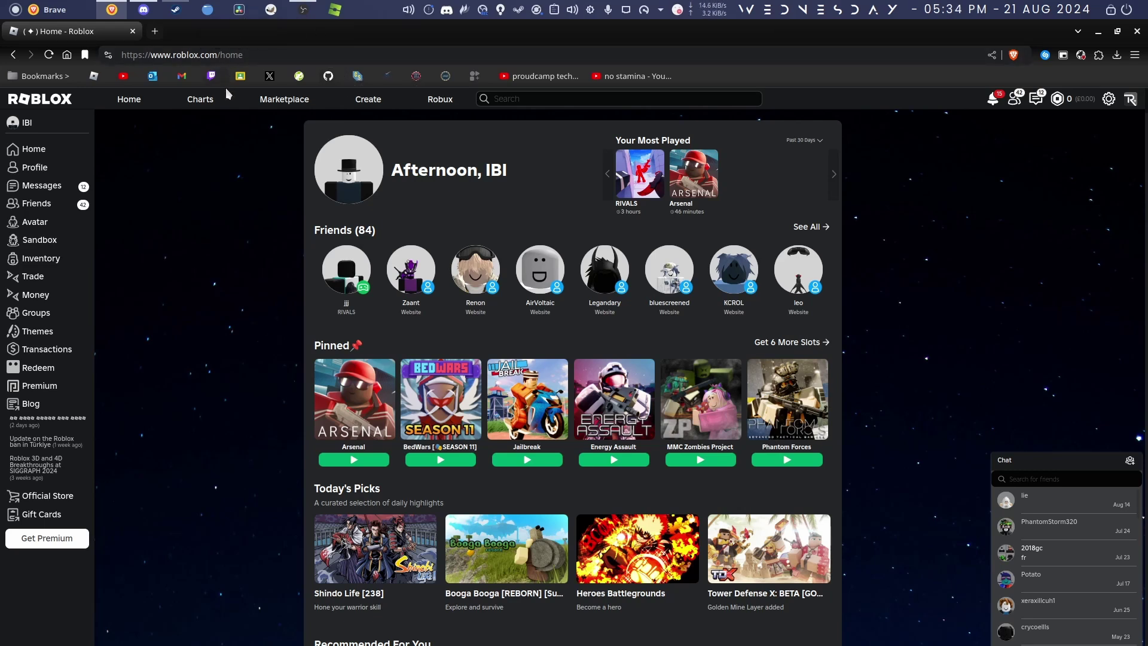
Switch to the Dolphin file manager and open the .var/app folder inside the user's home folder.
left_click(206, 19)
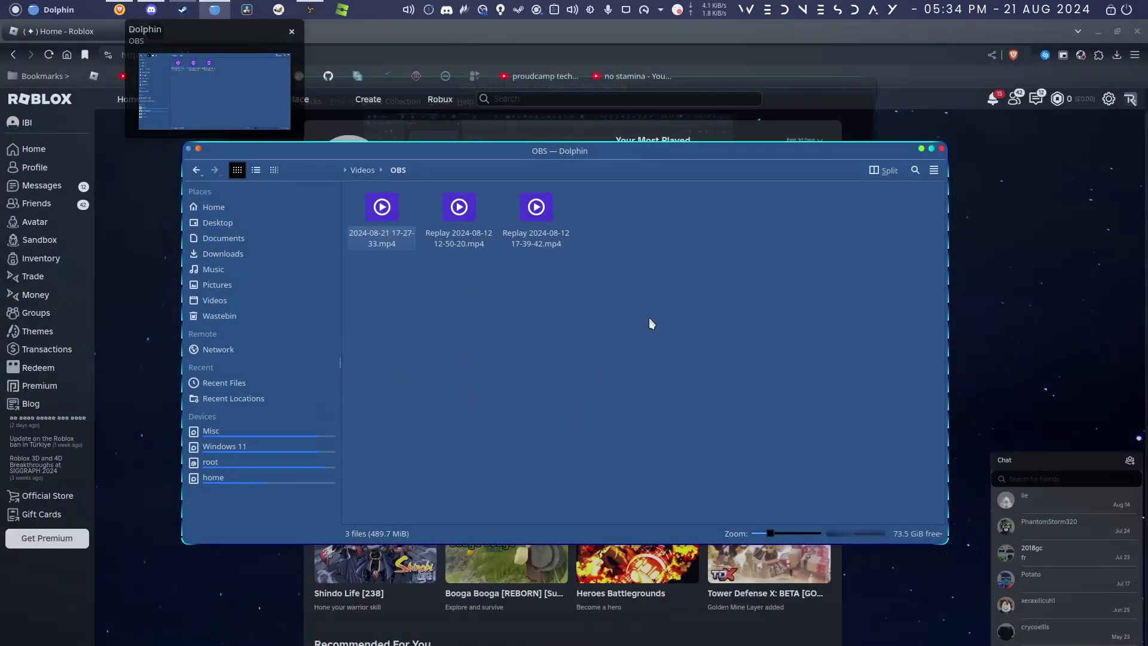
left_click(234, 479)
double_click(466, 214)
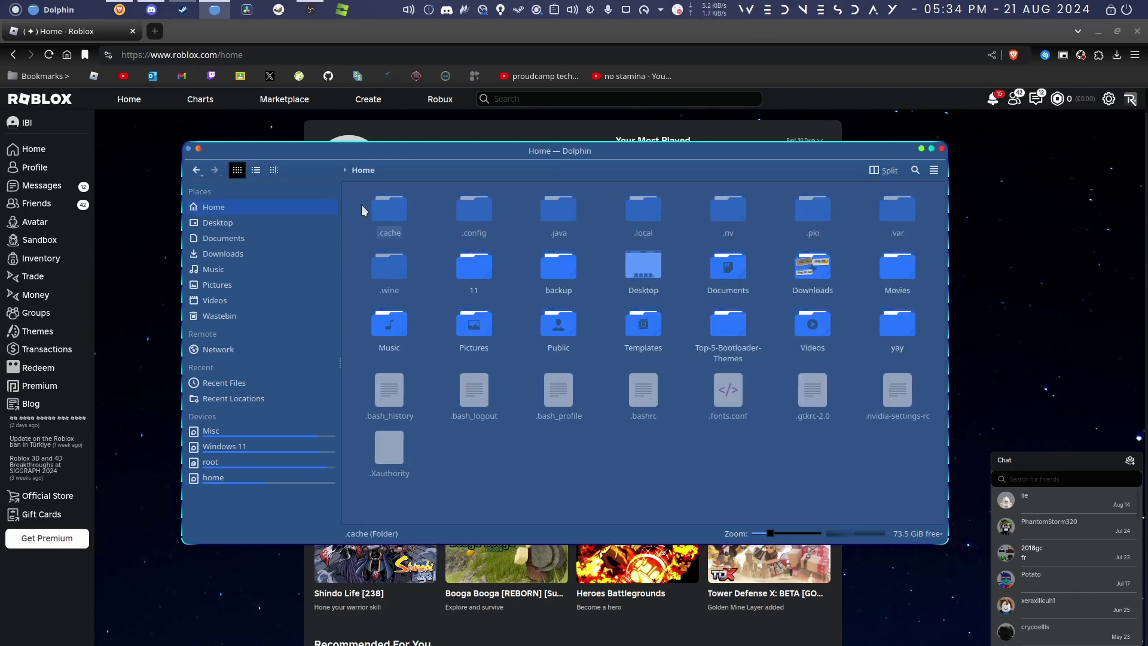
left_click(233, 481)
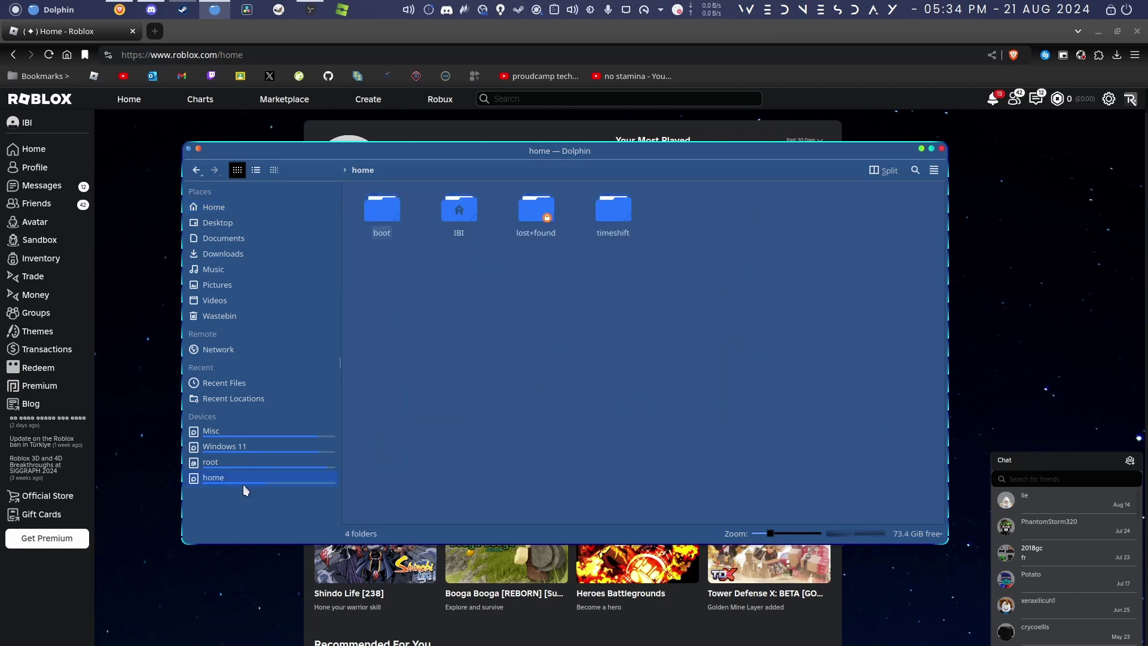
double_click(470, 216)
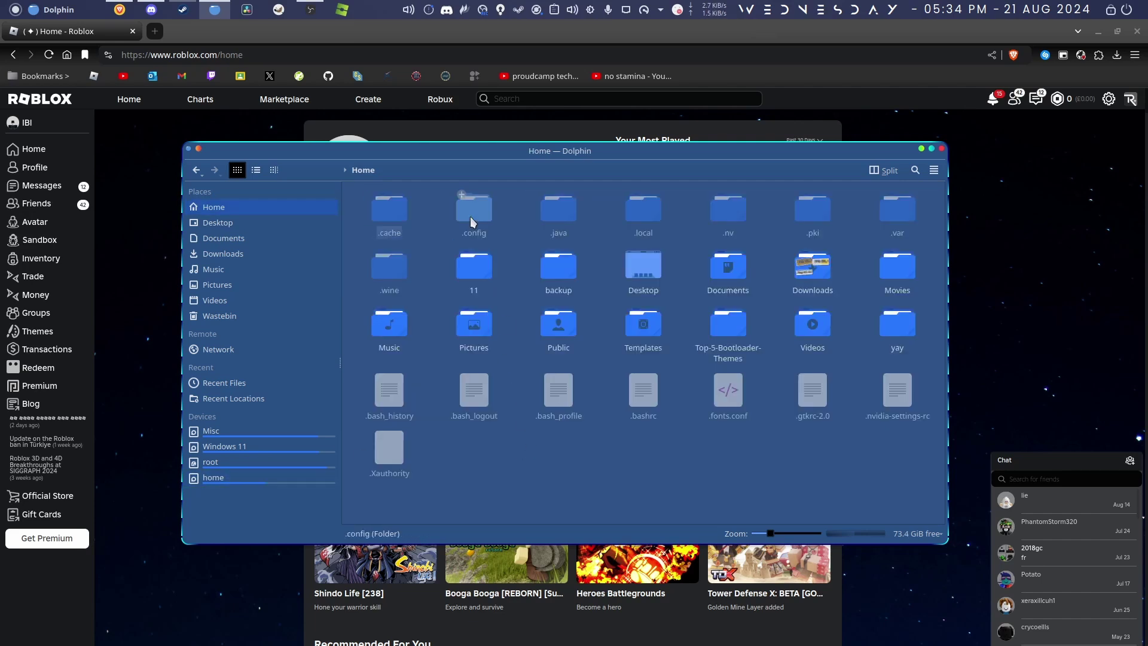
double_click(898, 209)
double_click(388, 210)
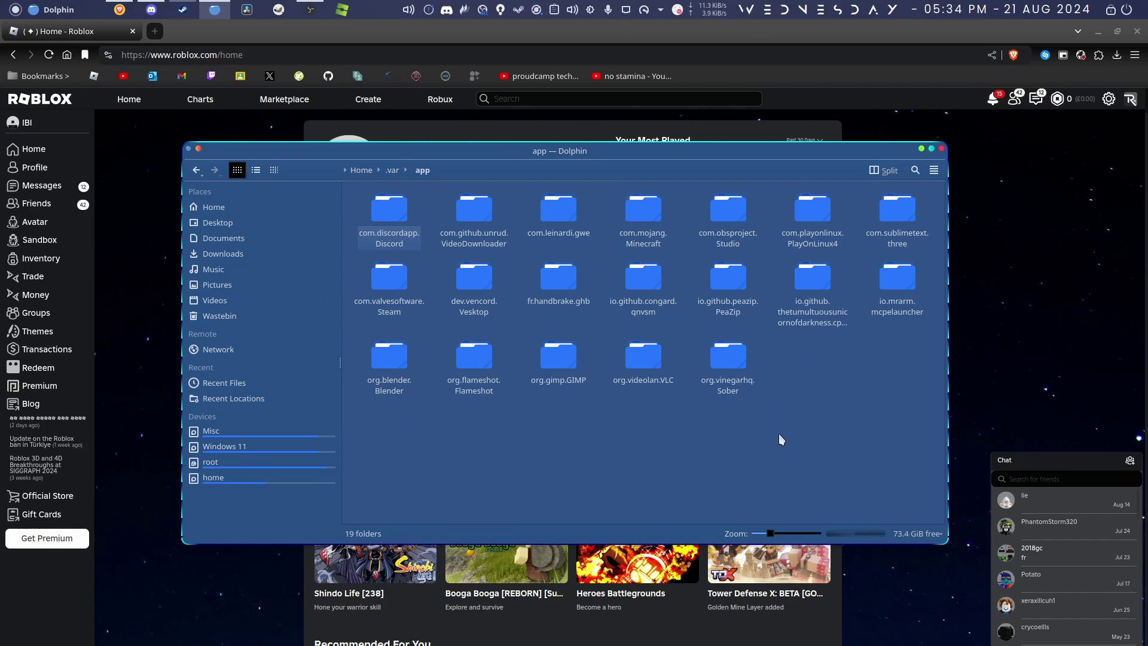
Open the ClientSettings folder under org.vinegarhq.Sober/data/sober/exe.
left_click_drag(777, 433, 731, 377)
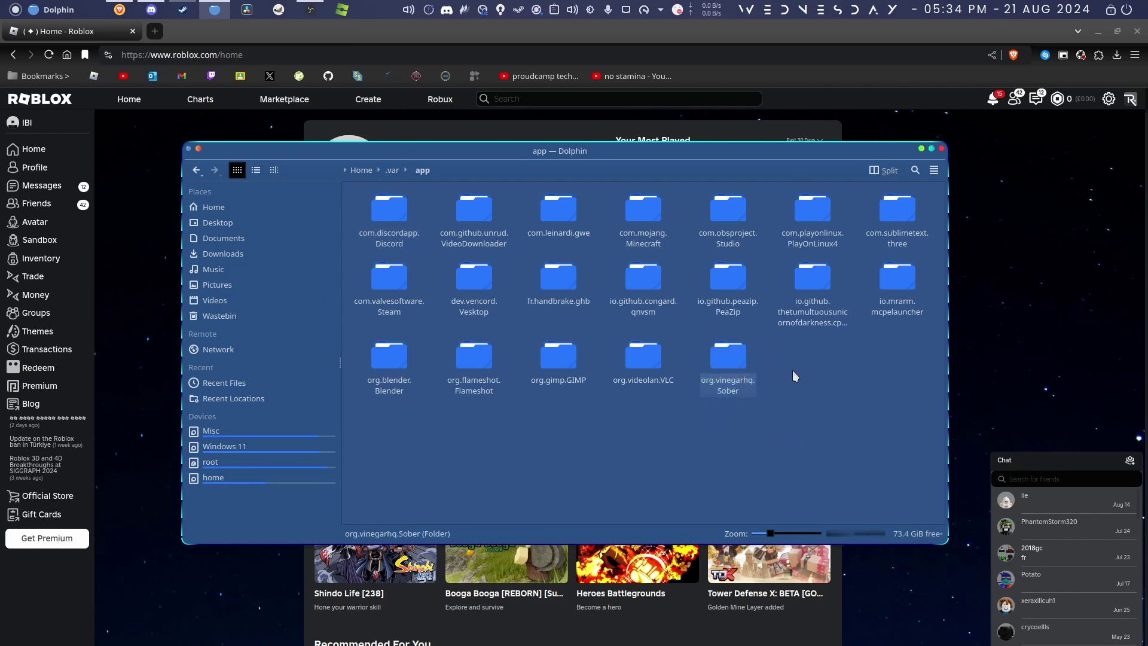
double_click(735, 360)
double_click(701, 231)
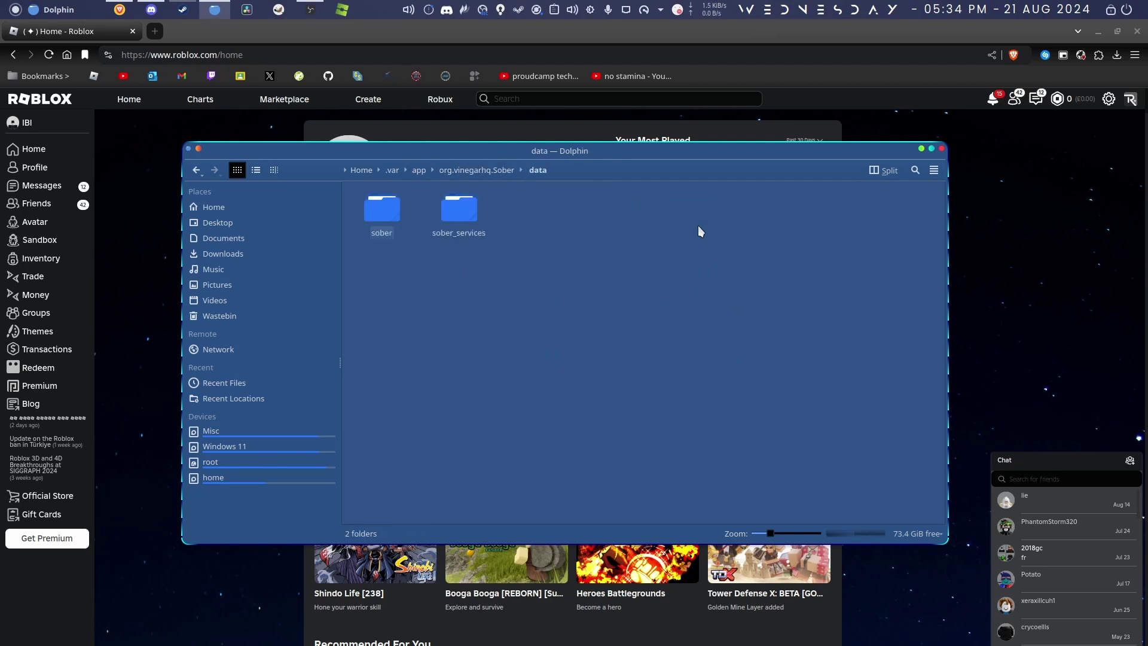
double_click(387, 216)
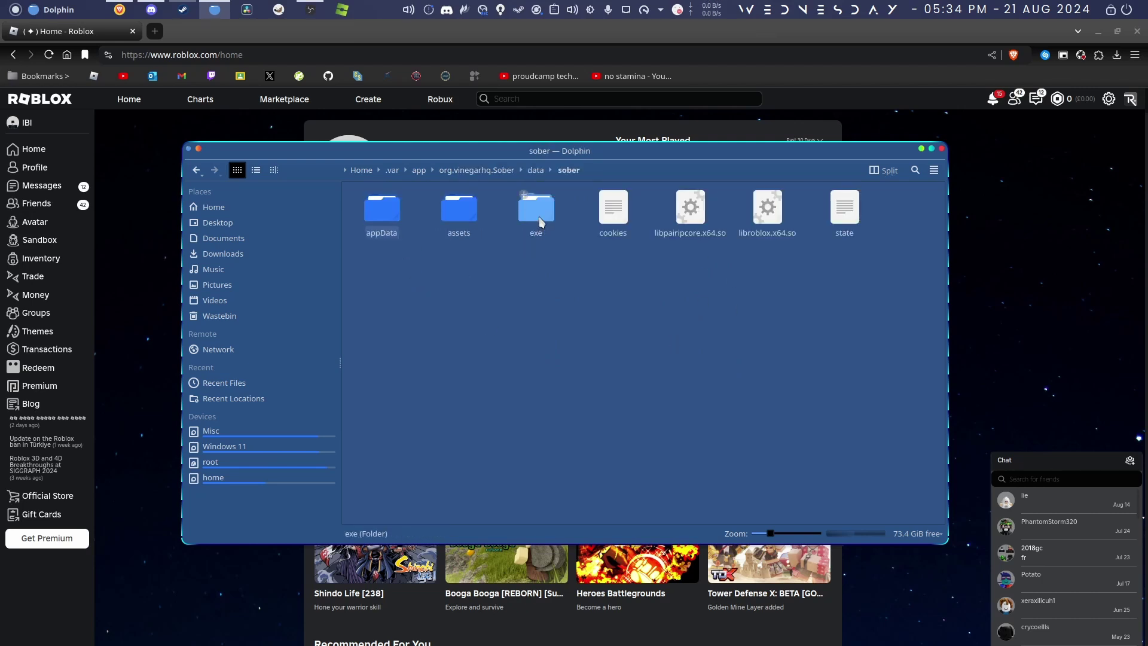
double_click(536, 214)
double_click(396, 213)
Open ClientAppSettings.json in Sublime Text and decline the editor's update offer.
left_click(395, 223)
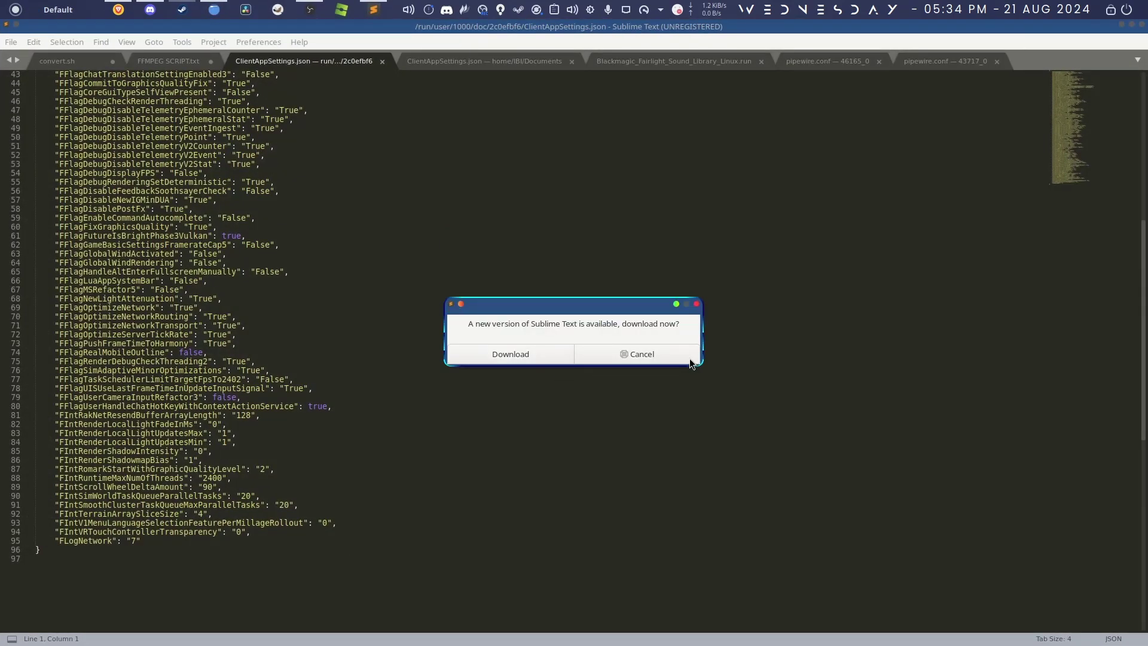
left_click(689, 357)
scroll(452, 417, "up", 5)
scroll(451, 440, "down", 14)
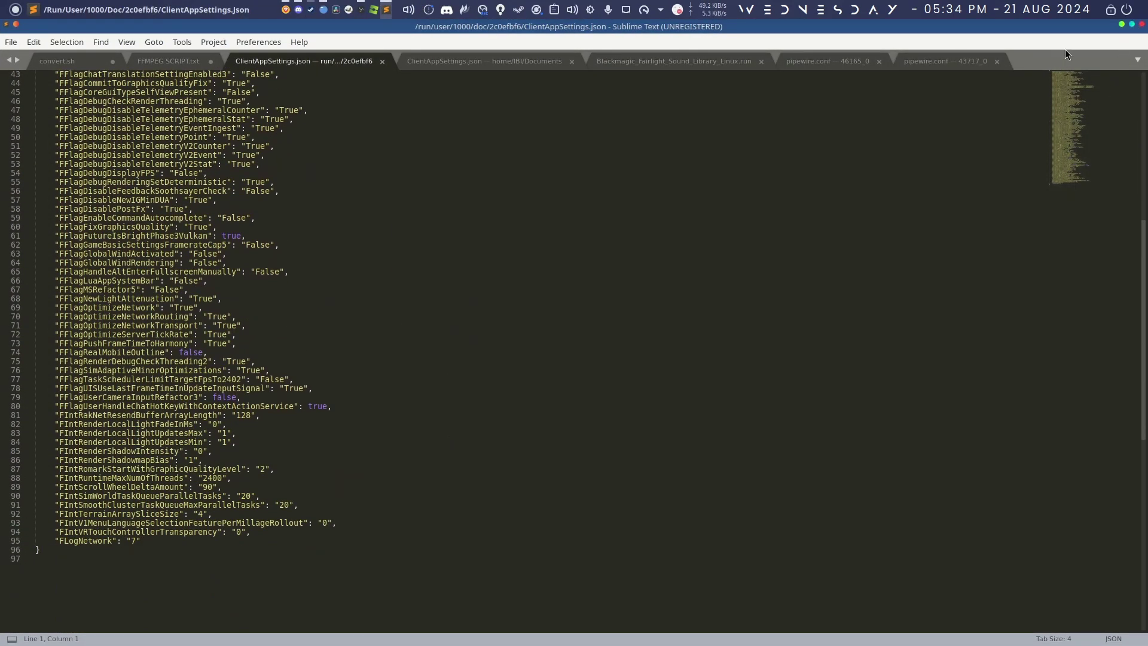
left_click(1141, 25)
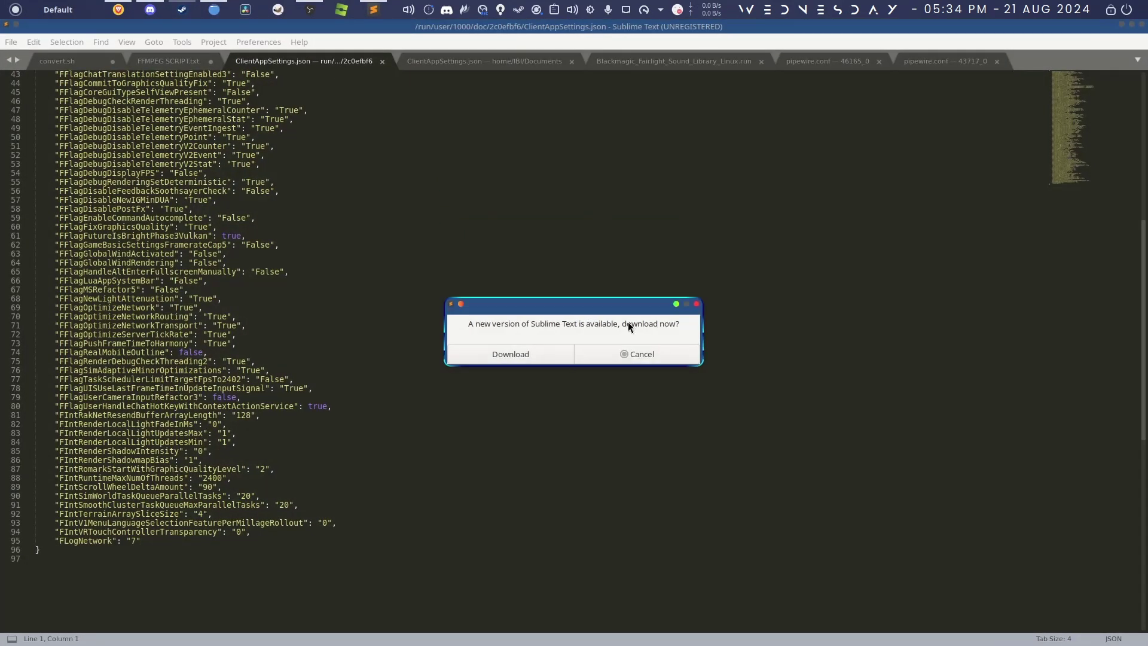
left_click(634, 353)
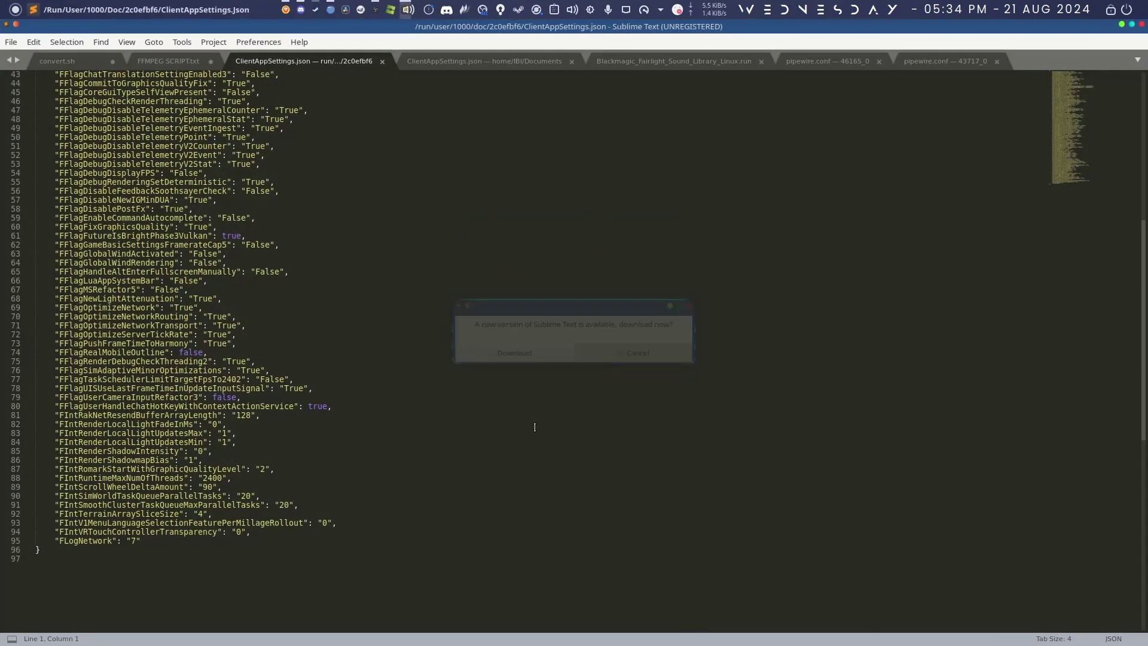
Look through the list of Roblox fast flags in ClientAppSettings.json from beginning to end.
scroll(478, 434, "up", 7)
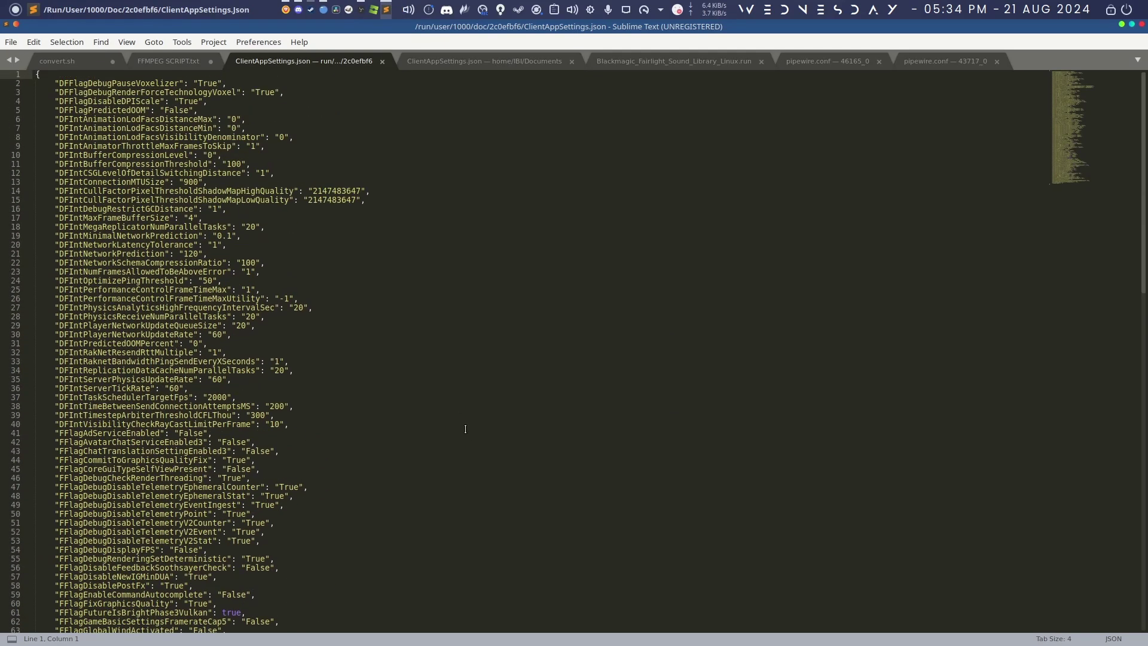
scroll(465, 429, "down", 13)
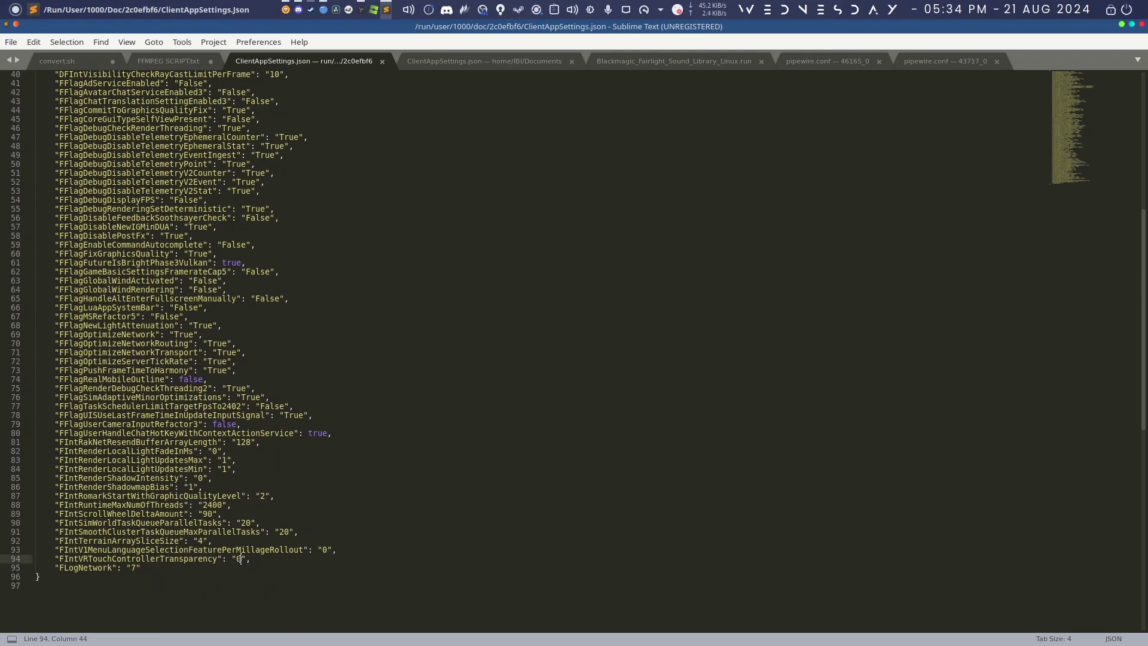
left_click_drag(237, 516, 251, 120)
left_click(436, 289)
scroll(432, 310, "up", 7)
scroll(431, 310, "up", 4)
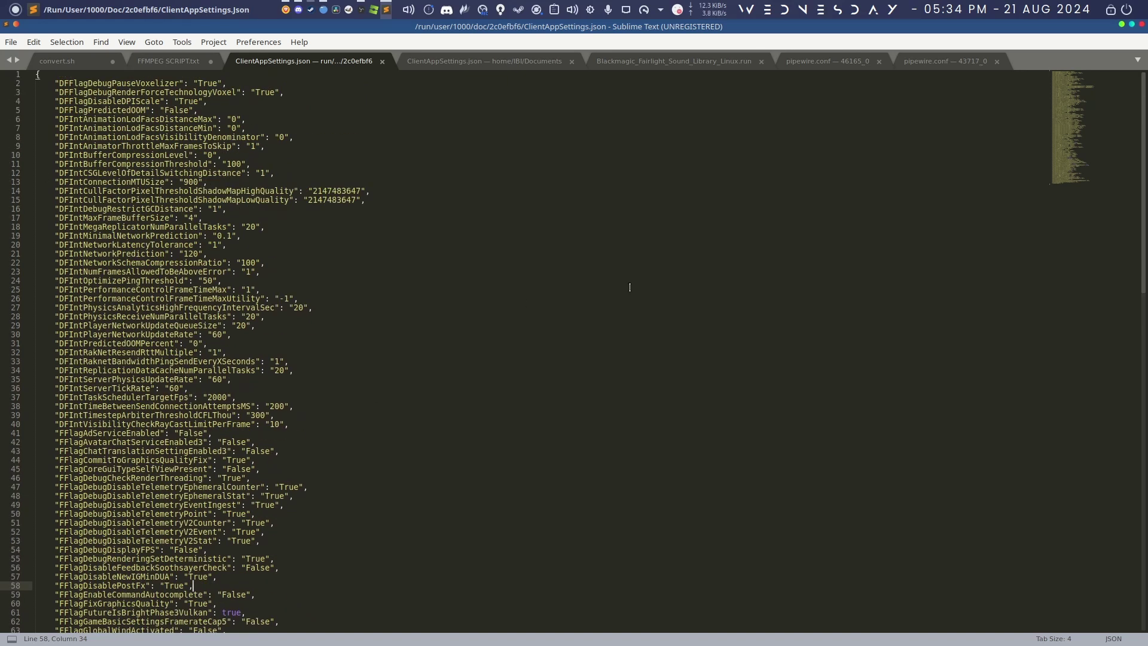
Close Sublime Text and the Dolphin window showing the ClientSettings folder.
left_click(1141, 24)
left_click(853, 225)
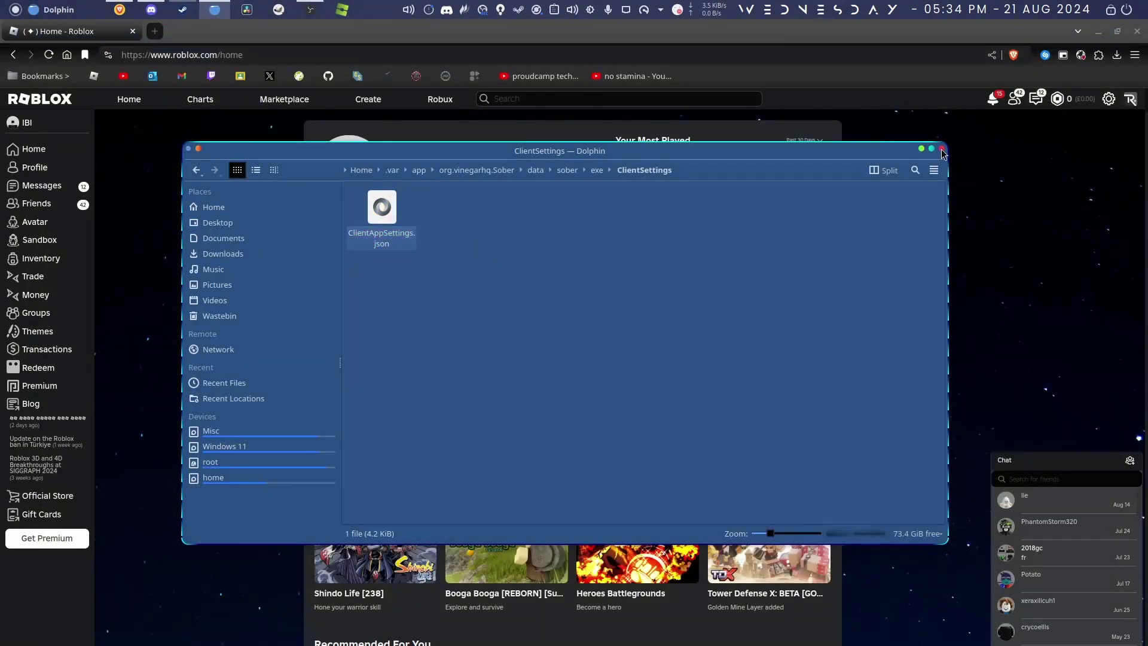
left_click(941, 148)
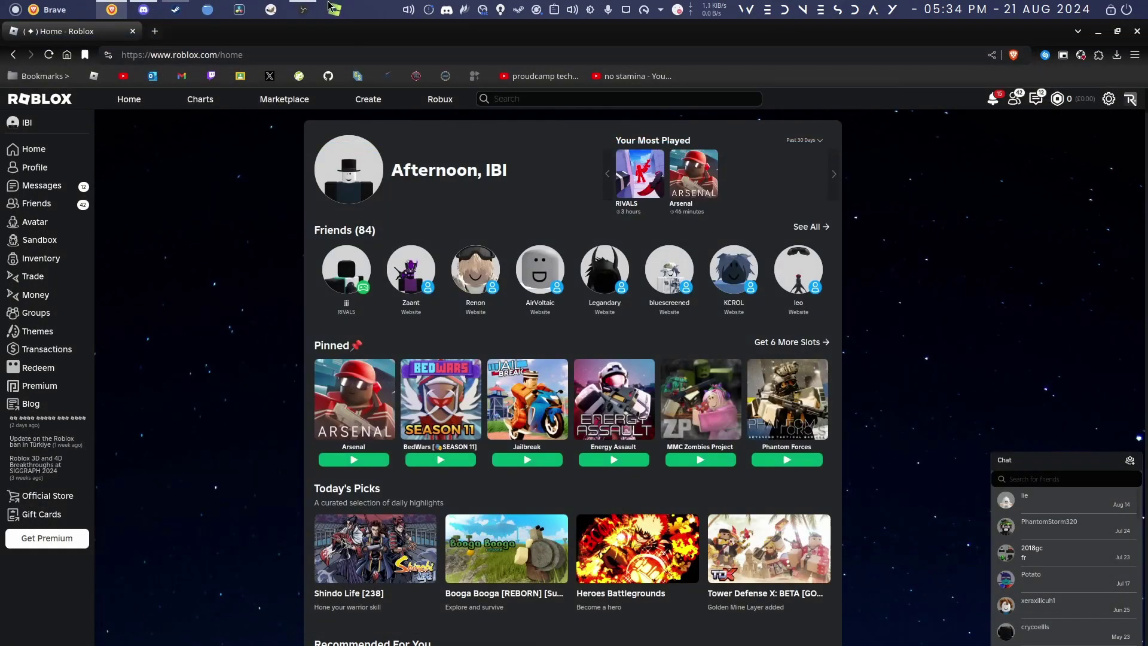